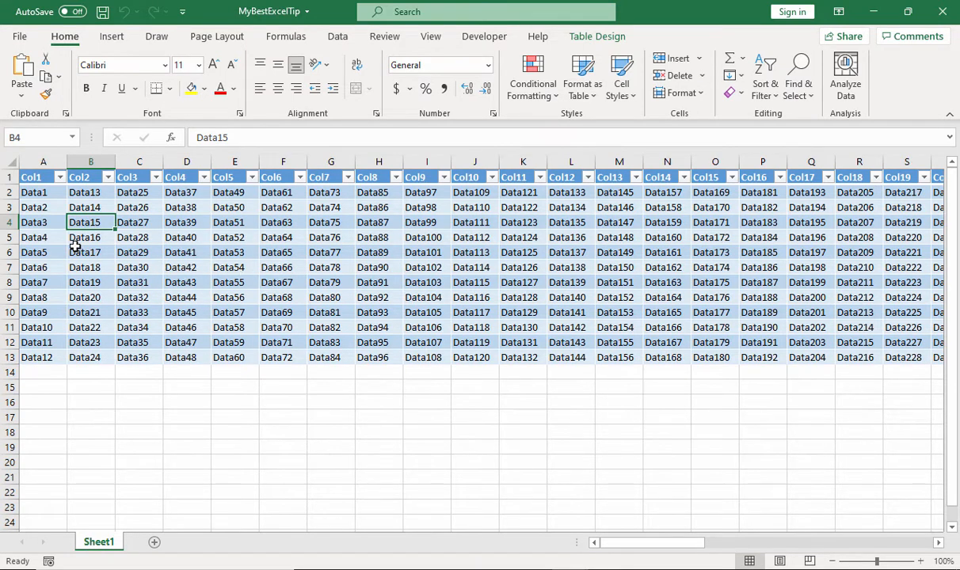
Select all of row 5, bring the Notepad window forward to check the row highlight, and return to the workbook
left_click(8, 238)
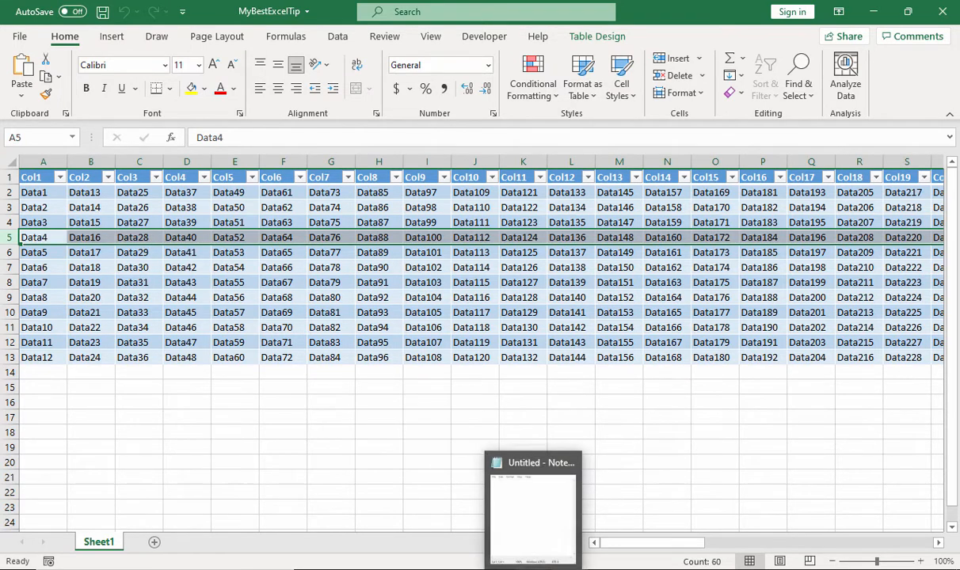
left_click(533, 569)
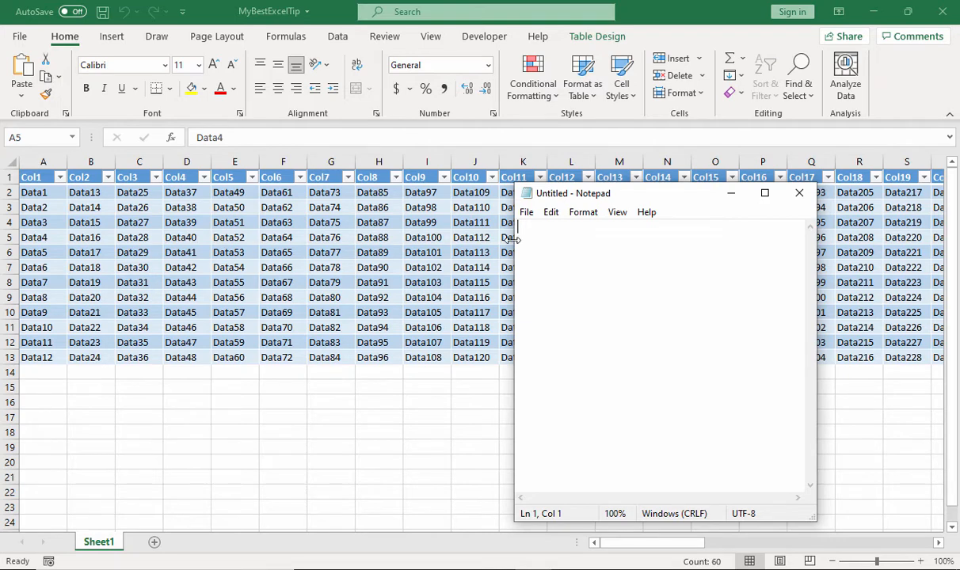
left_click(732, 190)
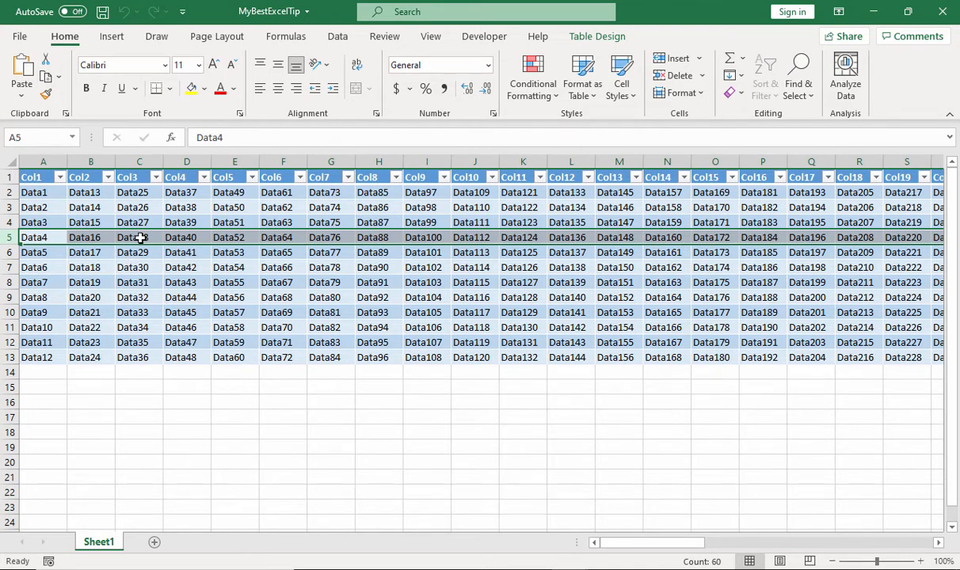
Select individual row 5 cells, finishing on D5, and check the cell marker with the Notepad window active before returning to Excel
left_click(140, 238)
left_click(189, 236)
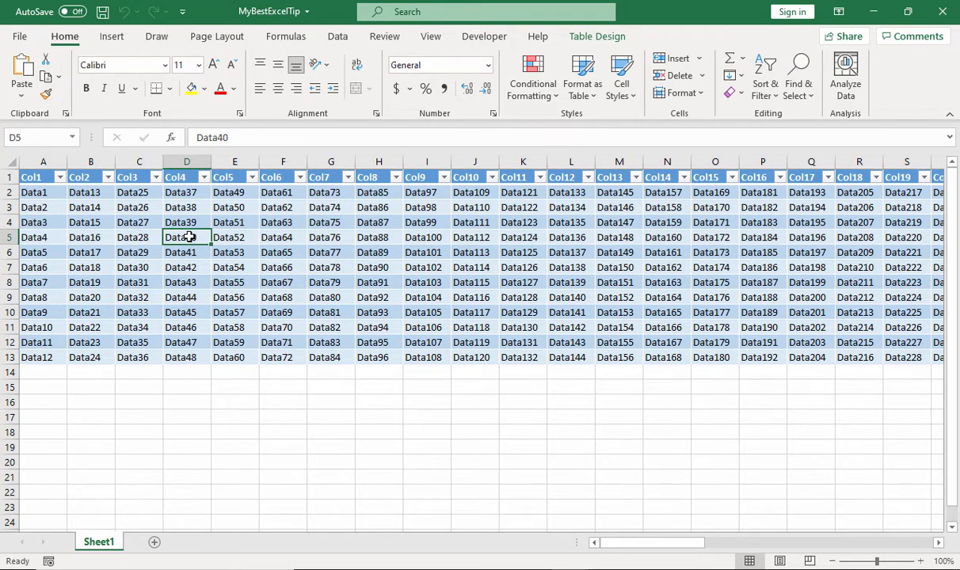
left_click(132, 238)
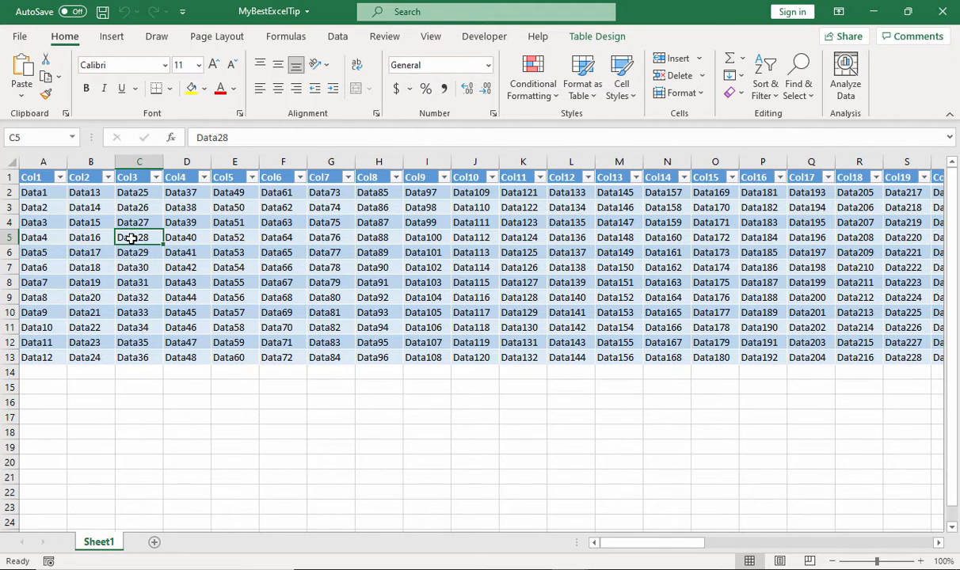
left_click(187, 237)
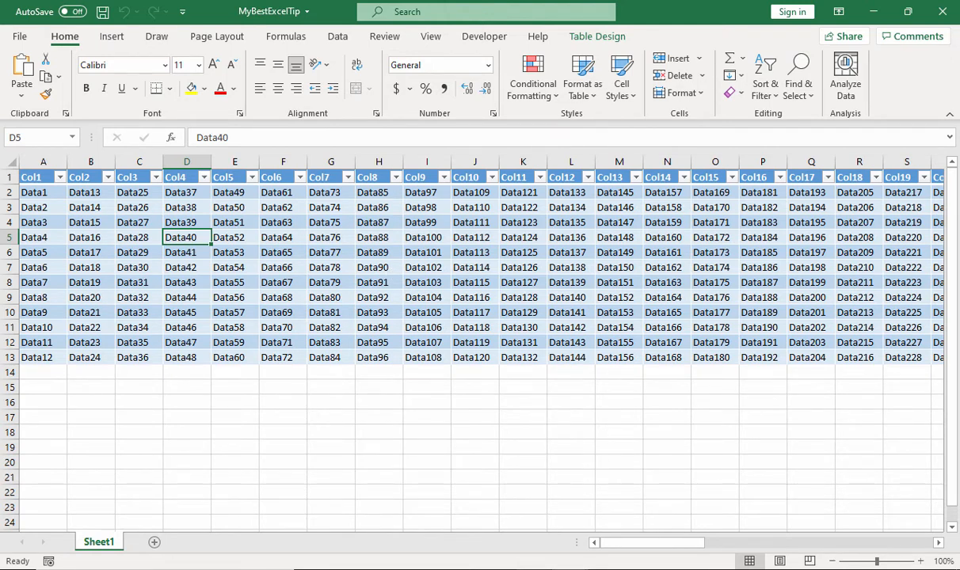
left_click(547, 569)
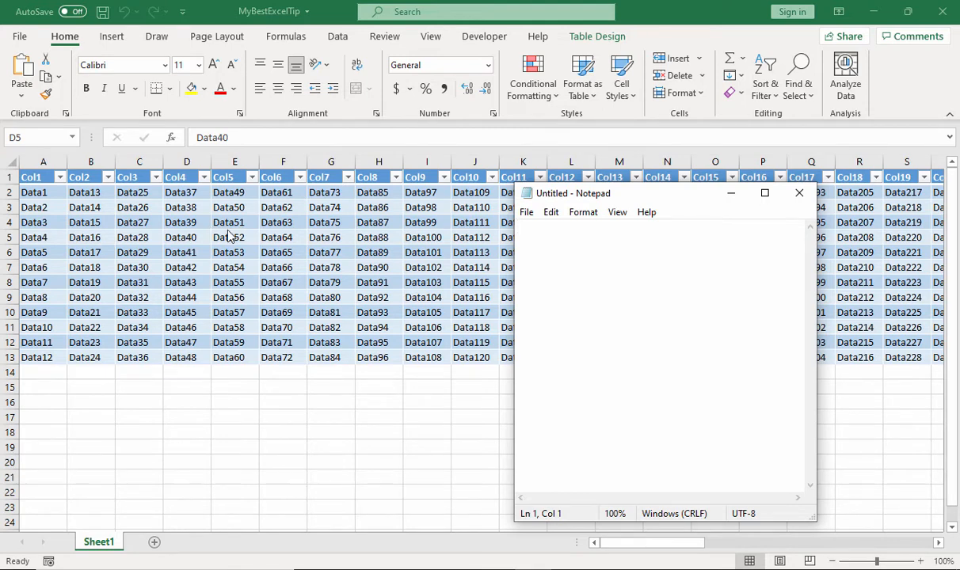
left_click(739, 194)
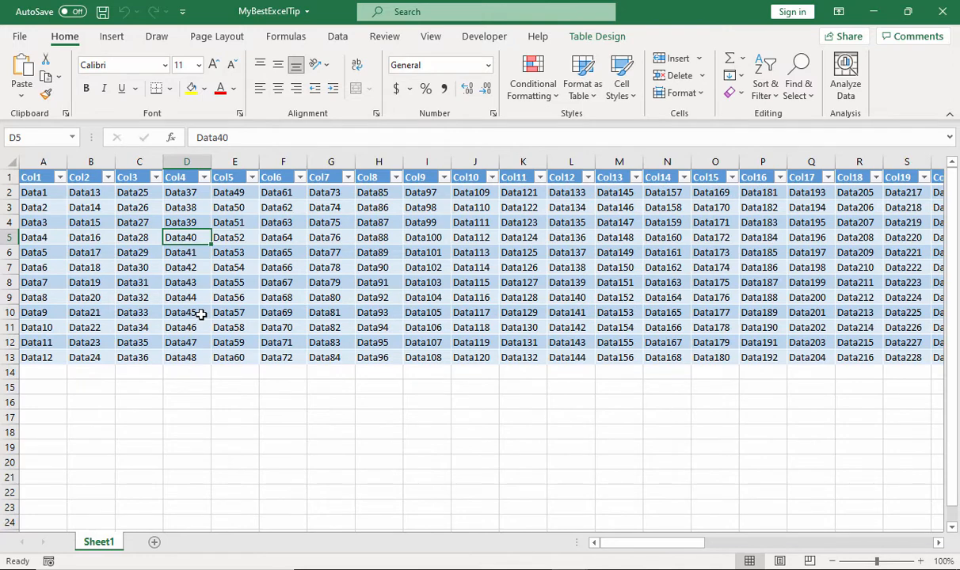
Insert a horizontal straight line about 4.6 inches long near the border of rows 4 and 5, spanning columns E to K
left_click(114, 40)
left_click(181, 83)
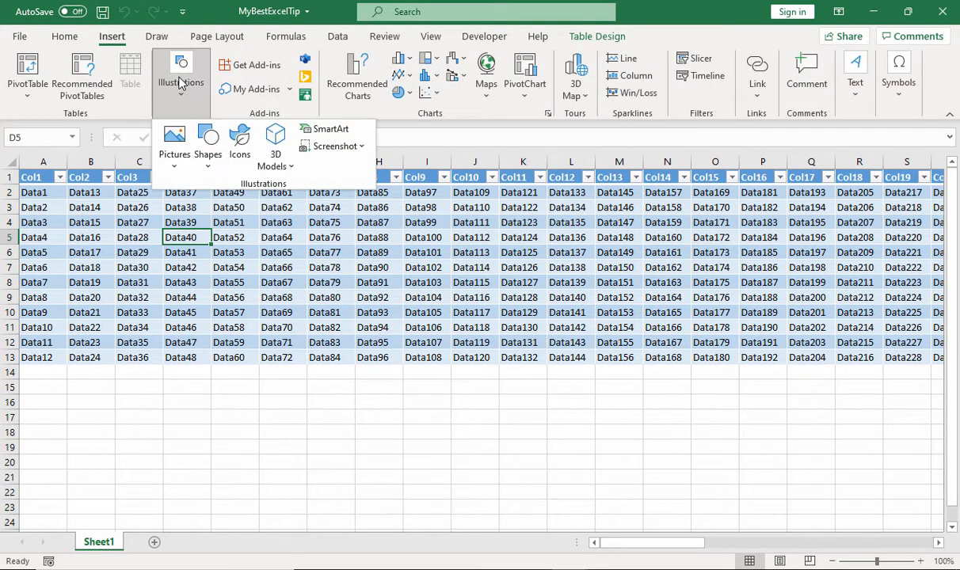
left_click(208, 146)
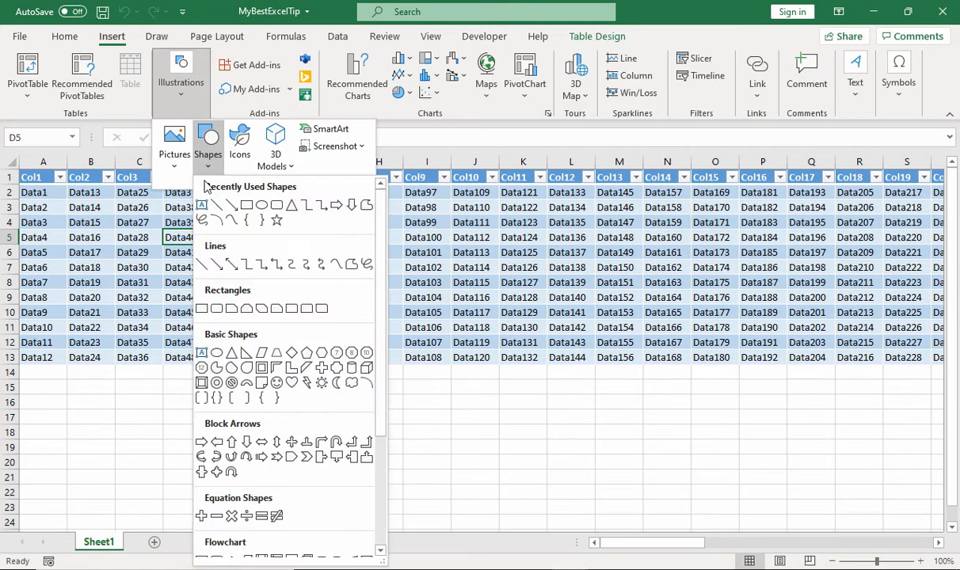
left_click(215, 206)
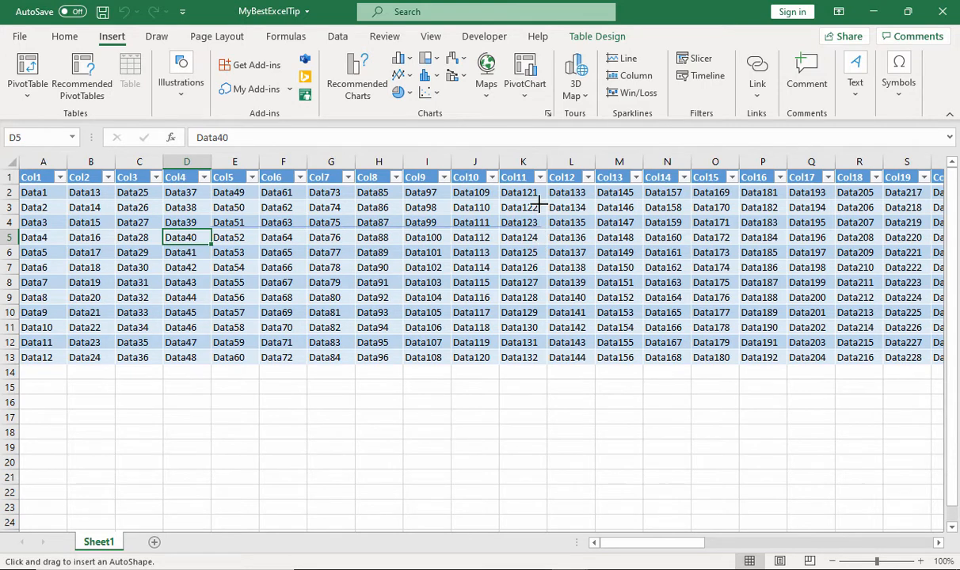
left_click_drag(541, 222, 541, 226)
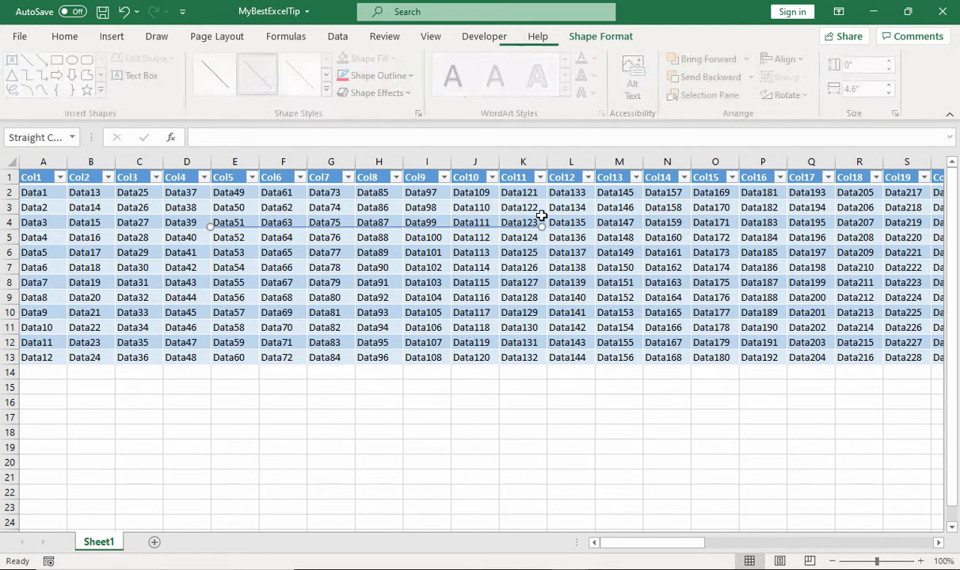
Set the line's outline weight to 3 pt
right_click(330, 227)
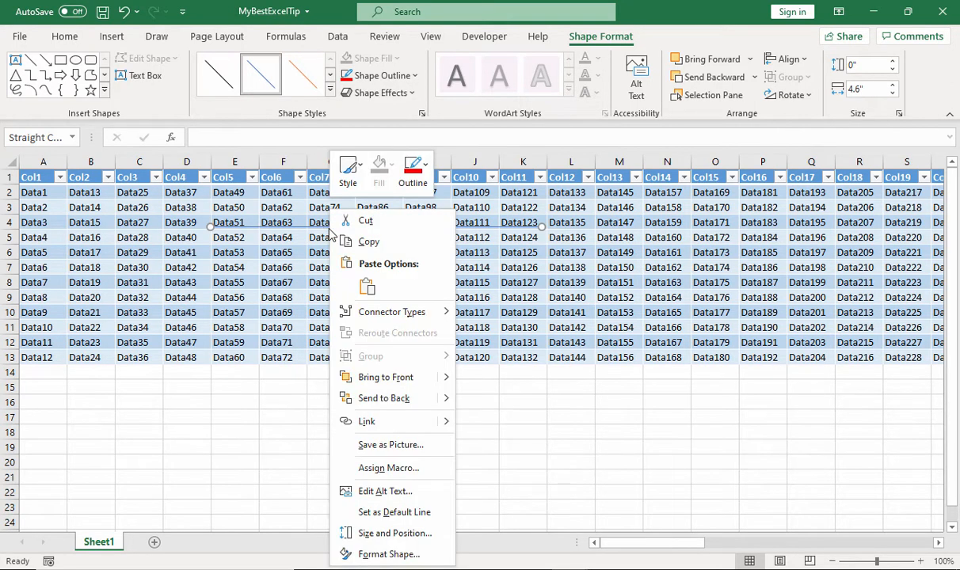
left_click(408, 182)
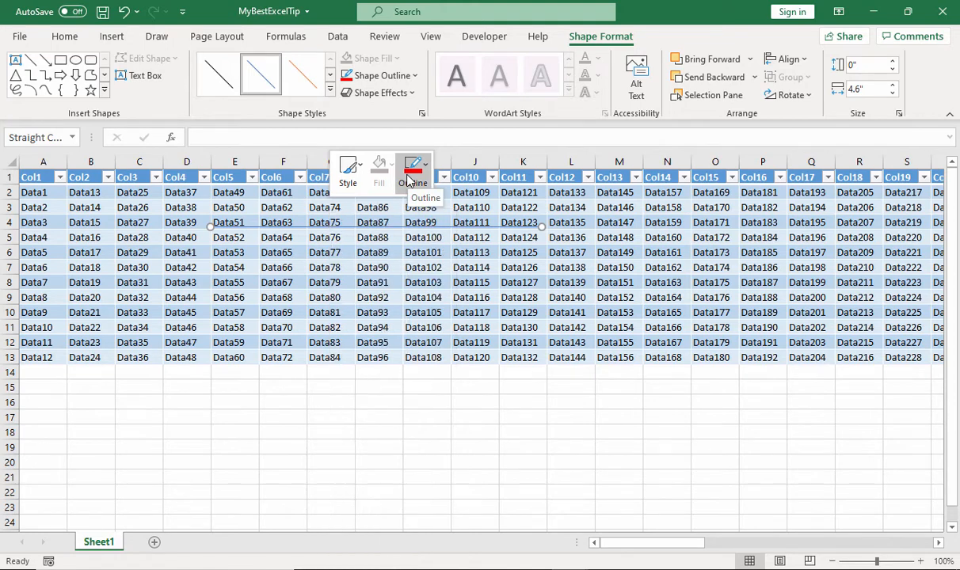
mouse_move(478, 426)
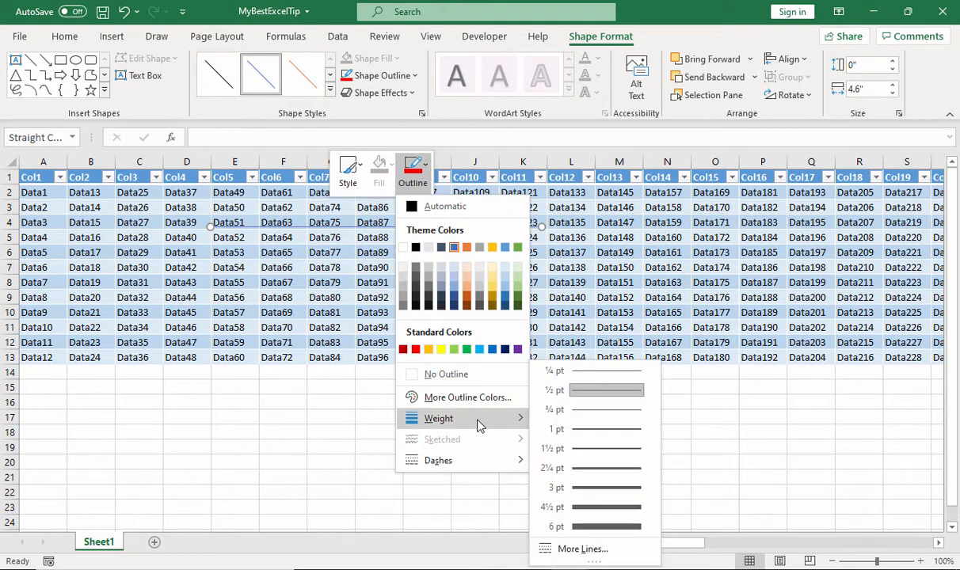
left_click(577, 487)
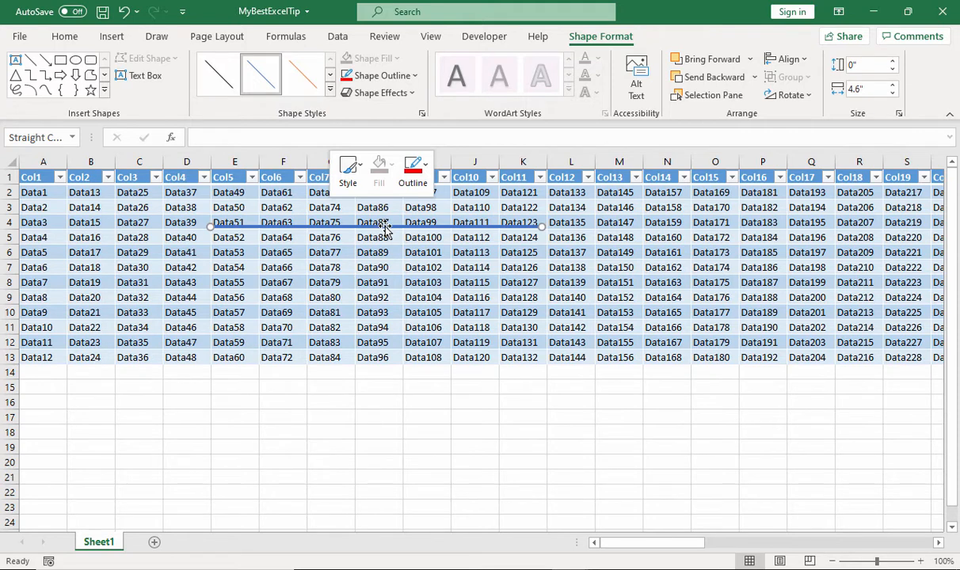
Move the line to the border between rows 9 and 10, from column B, and check it with Notepad active
left_click_drag(386, 228, 260, 305)
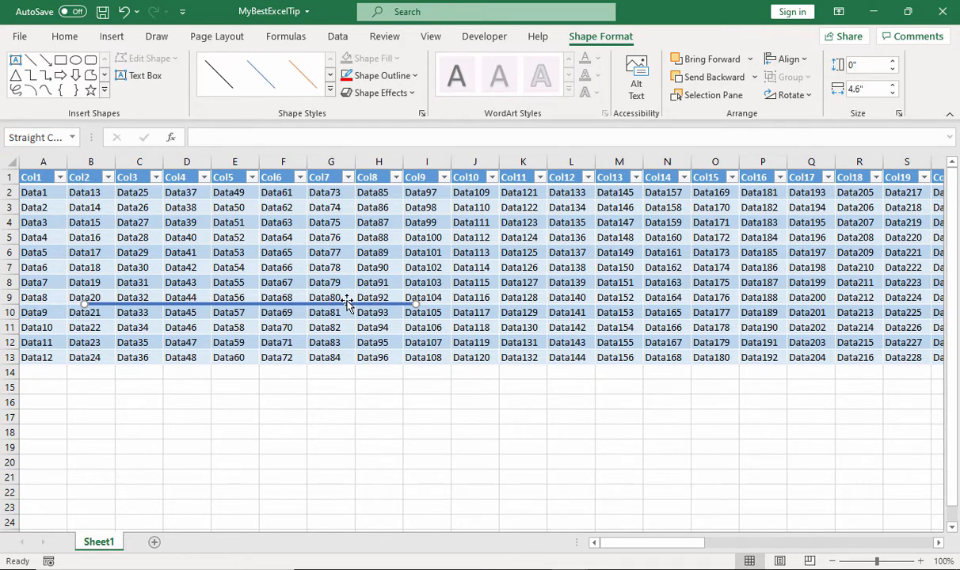
left_click(532, 569)
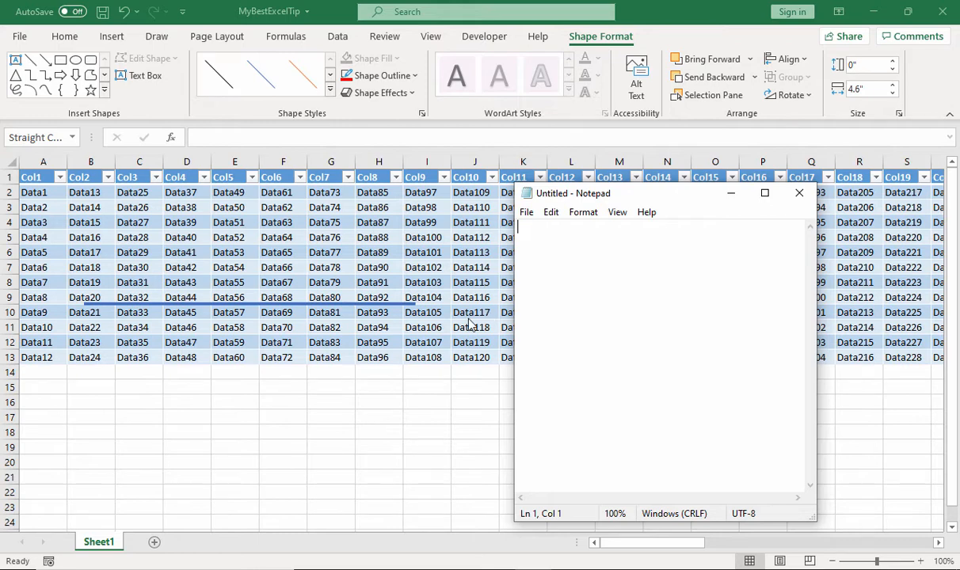
left_click(731, 194)
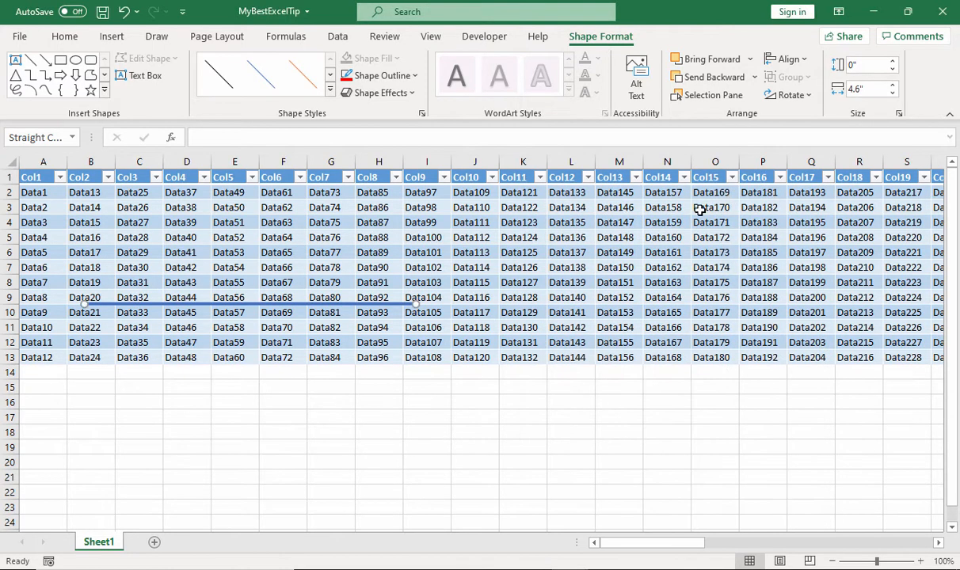
Open the line's size and position settings and set it to not move or size with cells
right_click(357, 305)
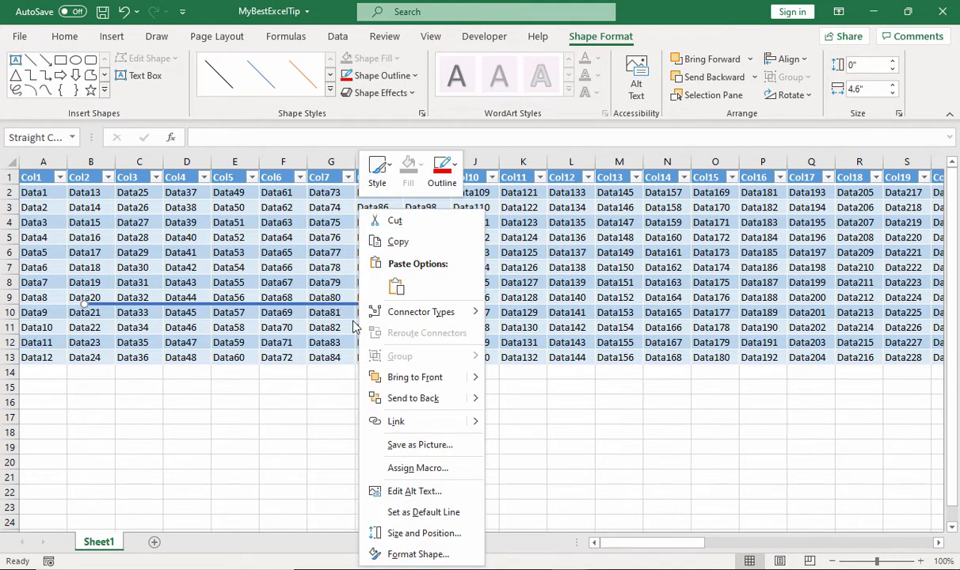
left_click(428, 535)
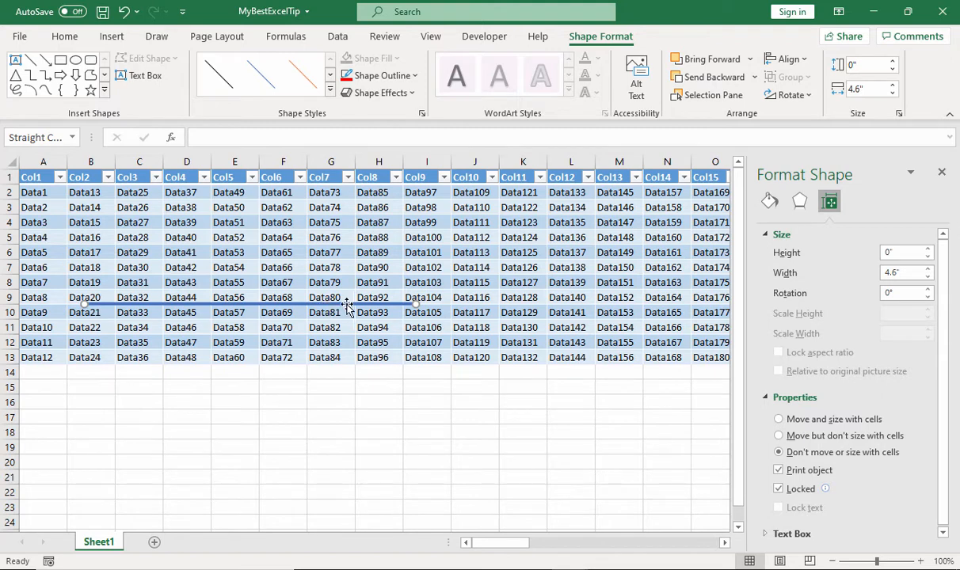
Draw a rectangle about 0.93 inches wide and 0.34 inches high around cell F4 and remove its fill
left_click(61, 62)
left_click_drag(249, 207, 315, 235)
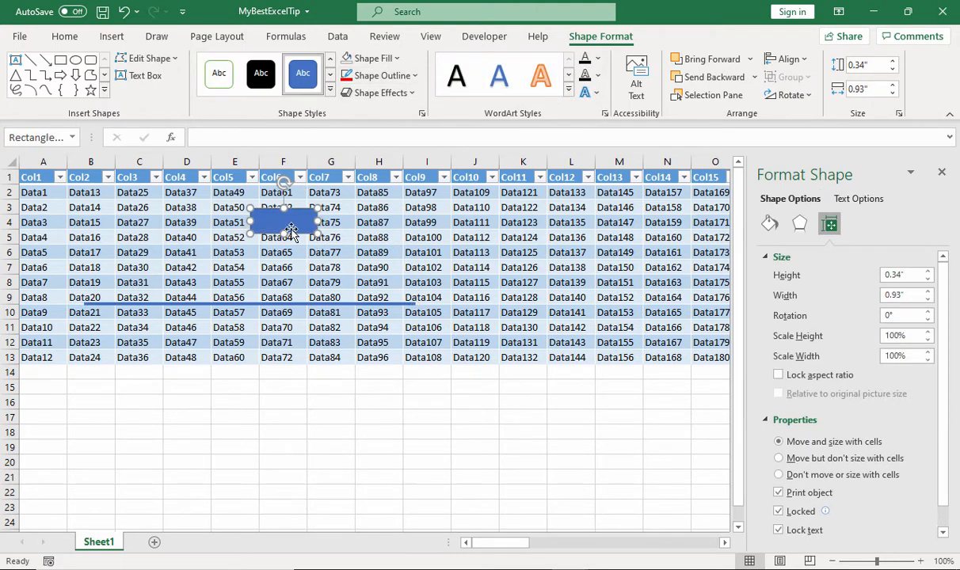
left_click(373, 79)
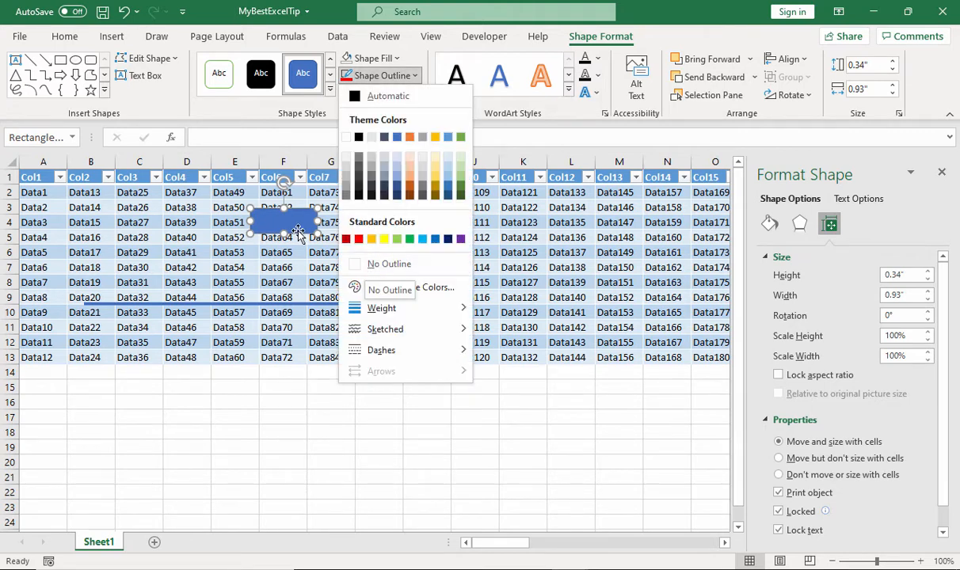
left_click(390, 61)
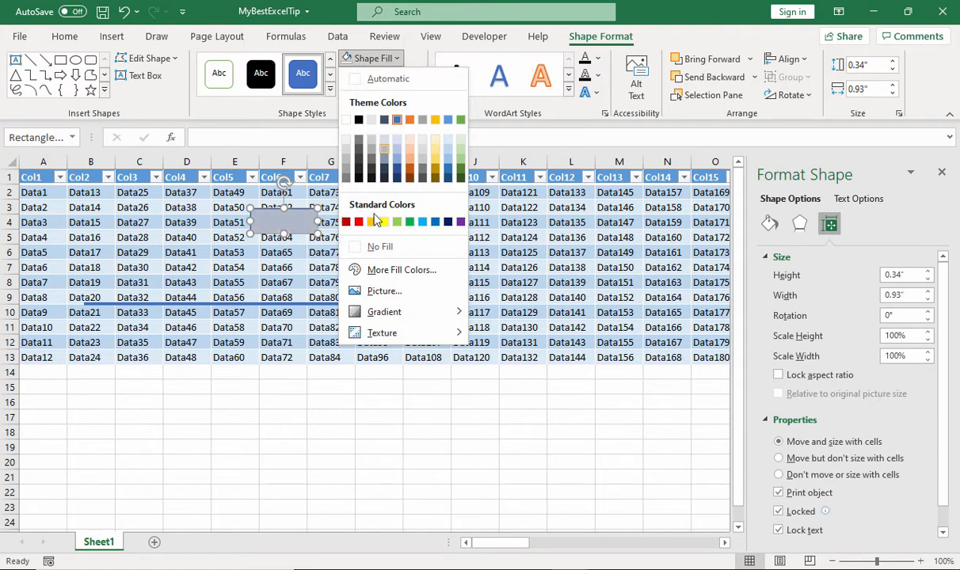
left_click(354, 244)
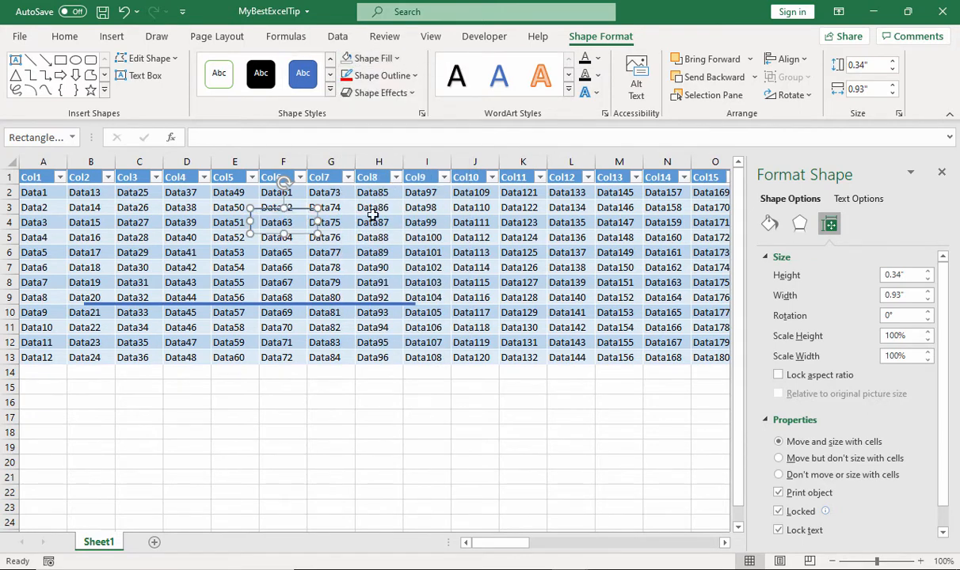
Give the rectangle a red outline with a weight of 2¼ pt
left_click(364, 75)
mouse_move(372, 310)
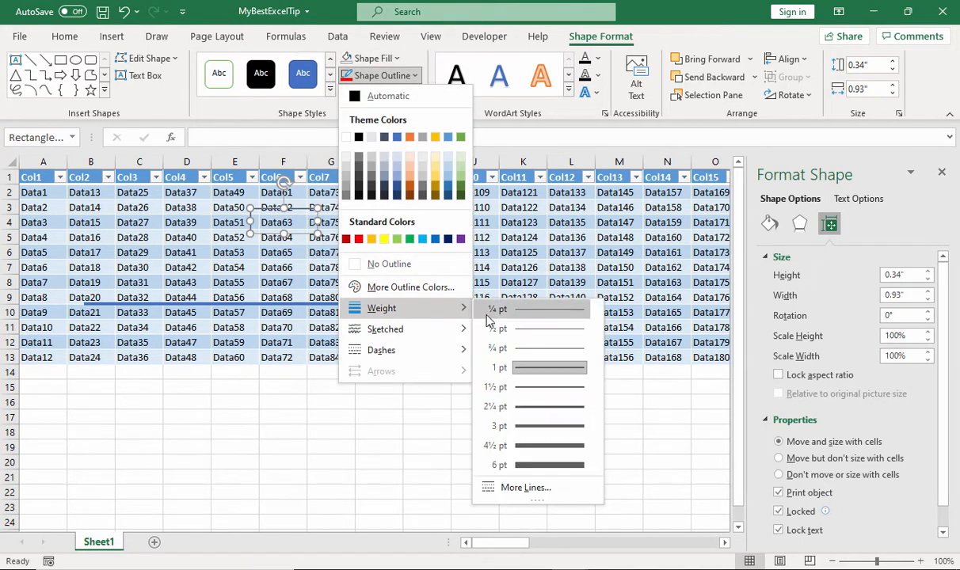
left_click(485, 400)
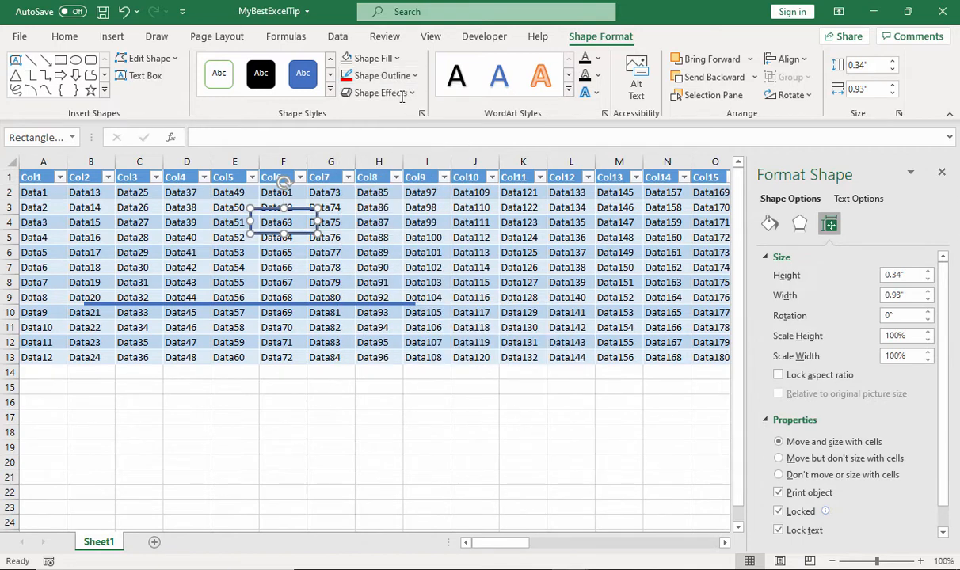
left_click(387, 76)
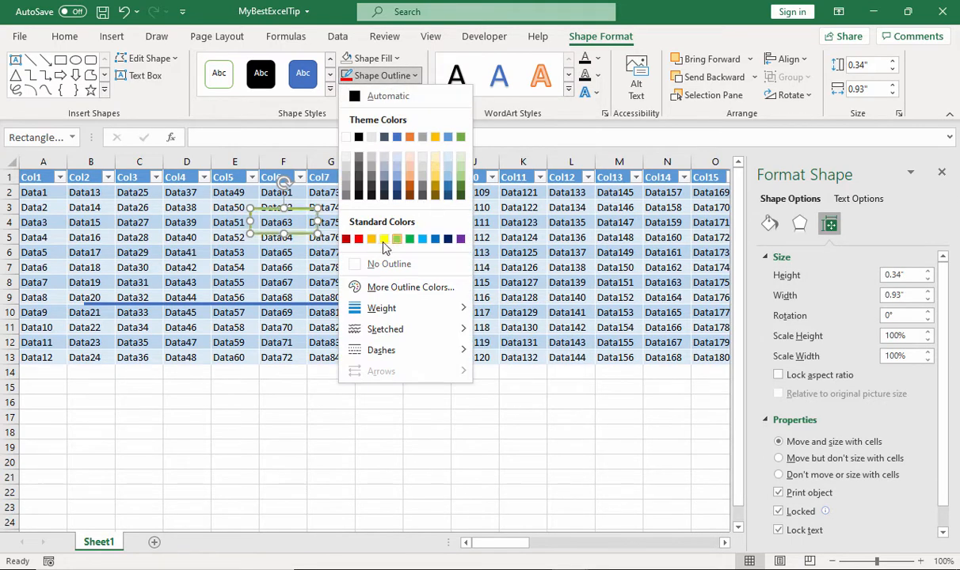
left_click(358, 239)
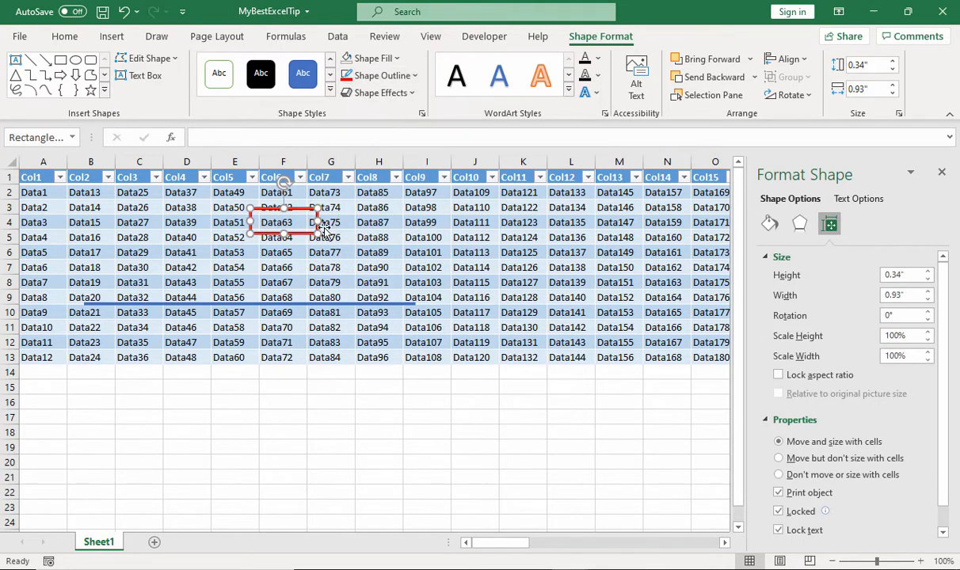
Move the rectangle around cell I6, set it to not move or size with cells, and close the shape settings
left_click_drag(302, 237, 445, 268)
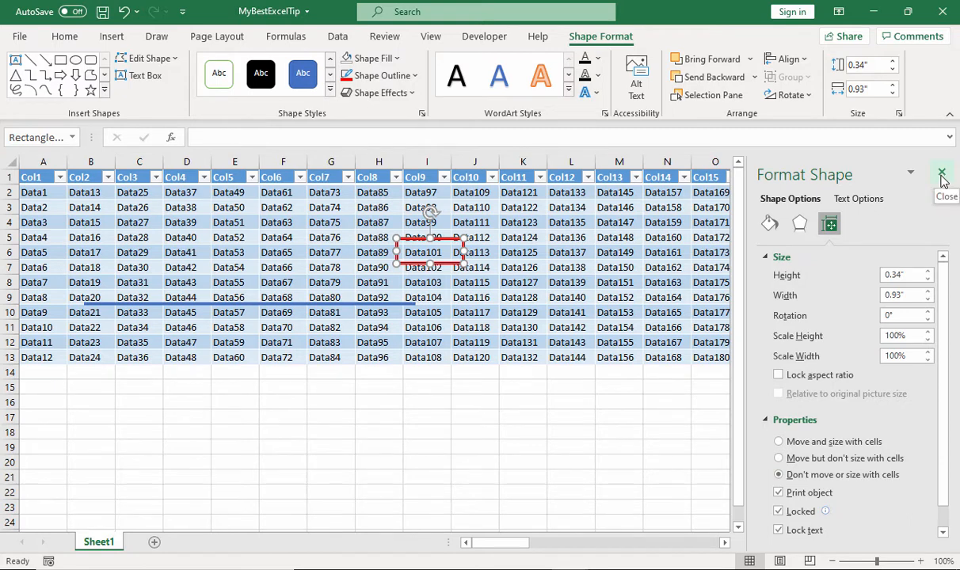
left_click(941, 179)
Move the rectangle around cell E6 and check its visibility with the Notepad window active
left_click_drag(437, 262, 252, 261)
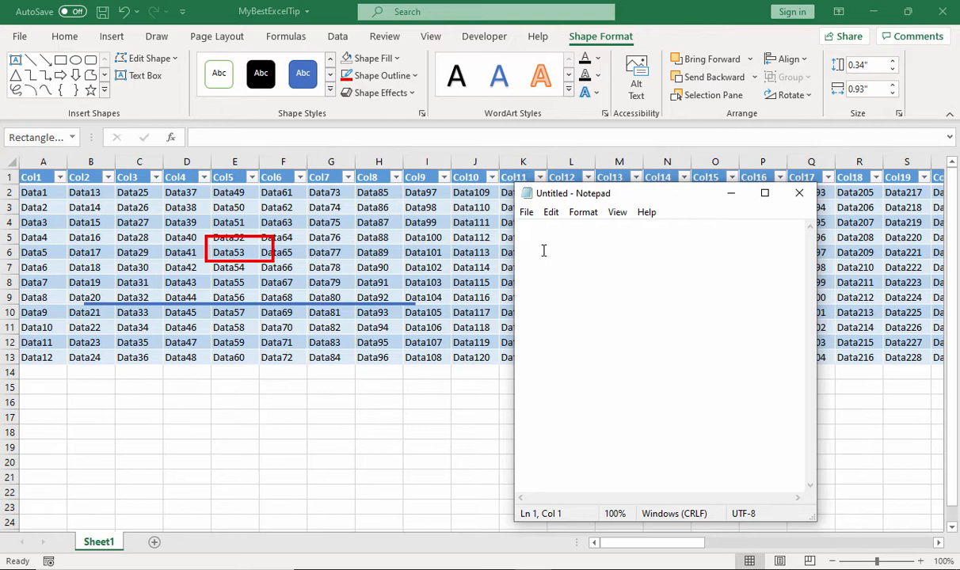
left_click(731, 193)
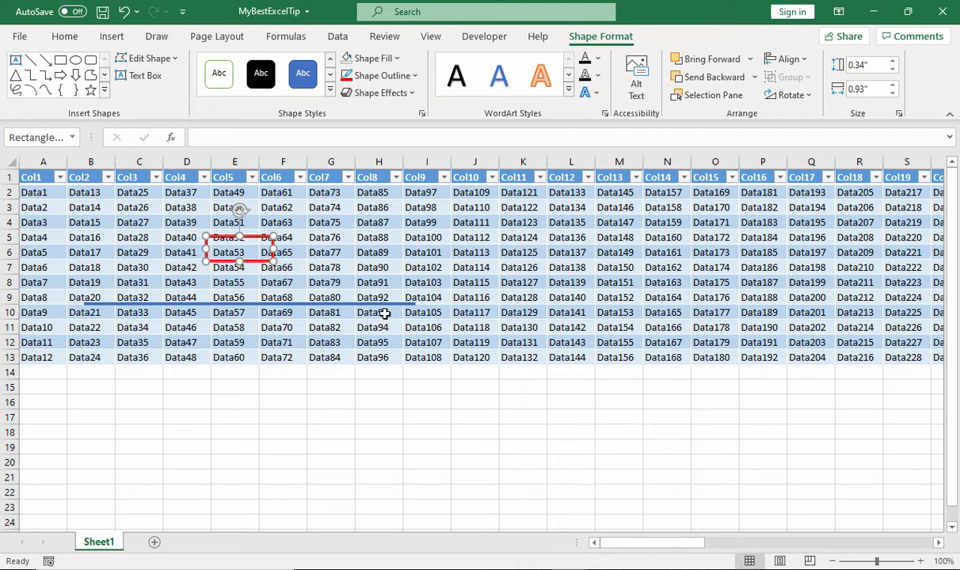
Select the blue line and display the list of all shapes on the sheet
left_click(298, 304)
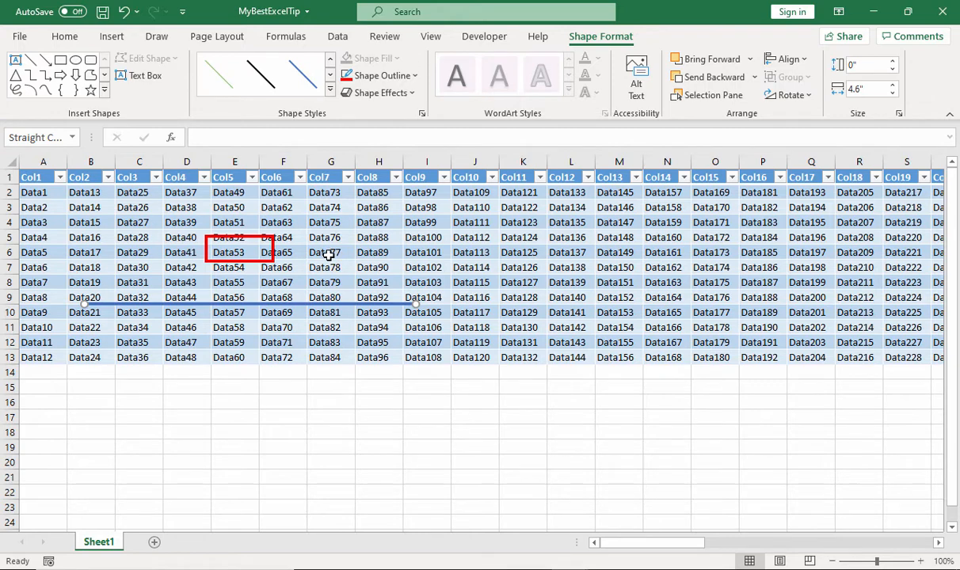
left_click(60, 38)
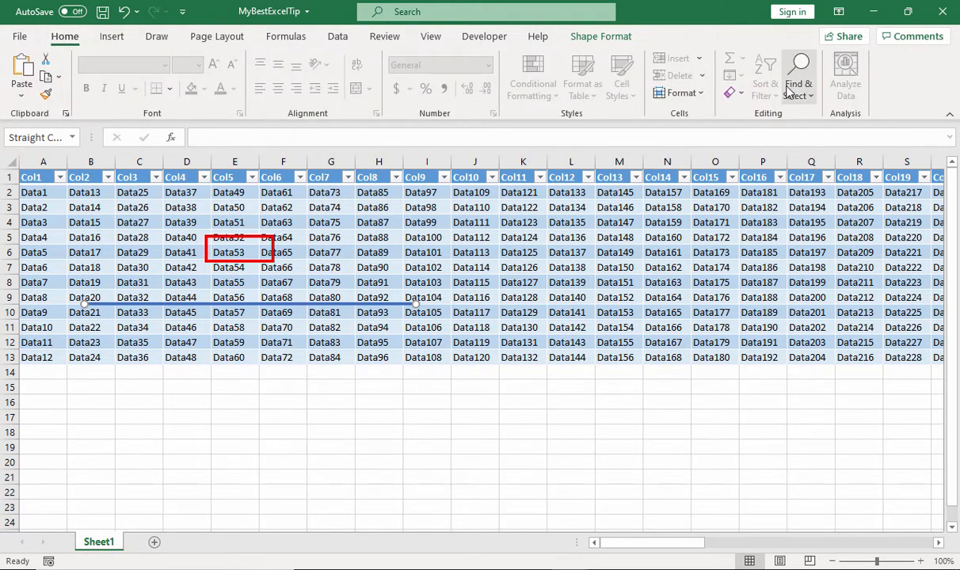
left_click(792, 90)
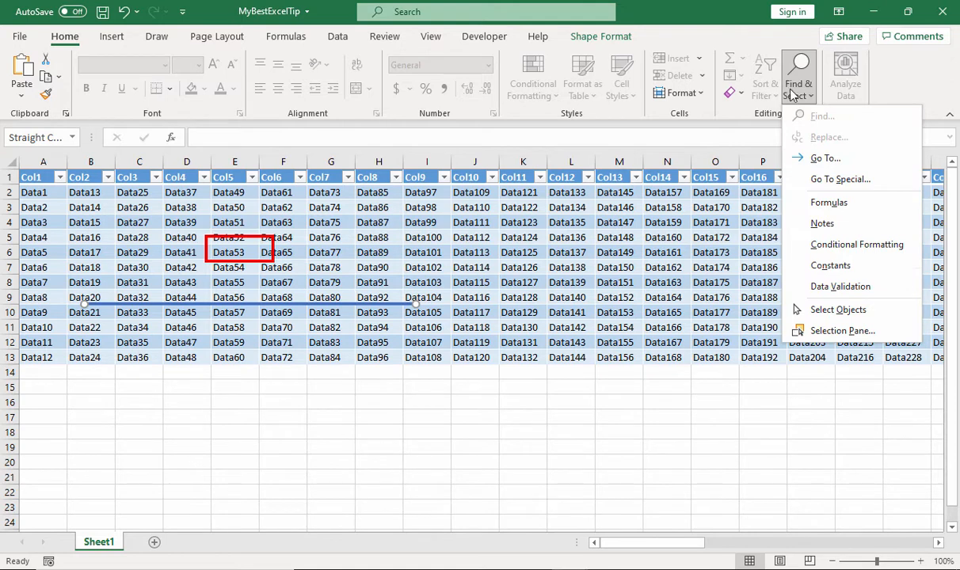
left_click(824, 330)
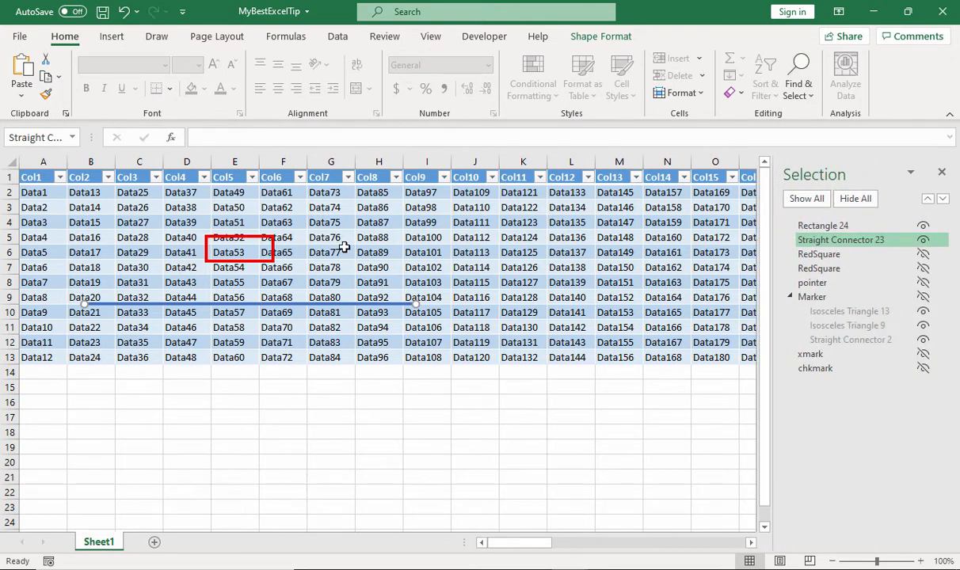
Hide the red rectangle and the blue line, and show both shapes again
left_click(812, 227)
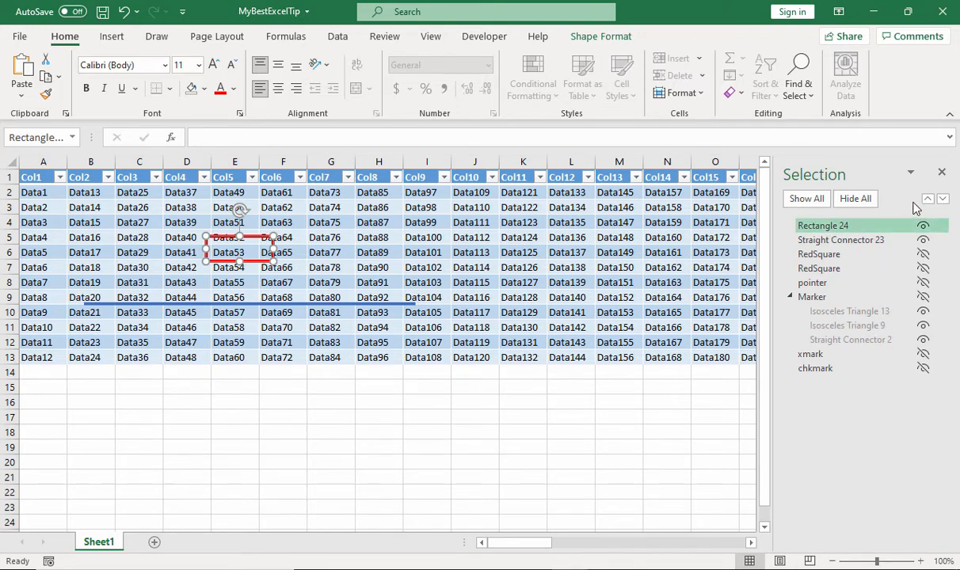
left_click(923, 227)
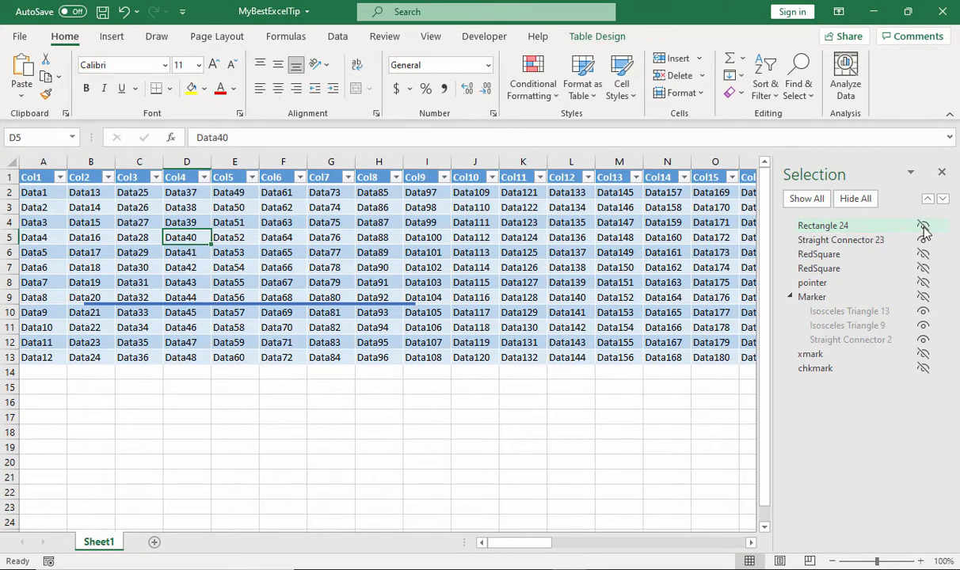
left_click(368, 303)
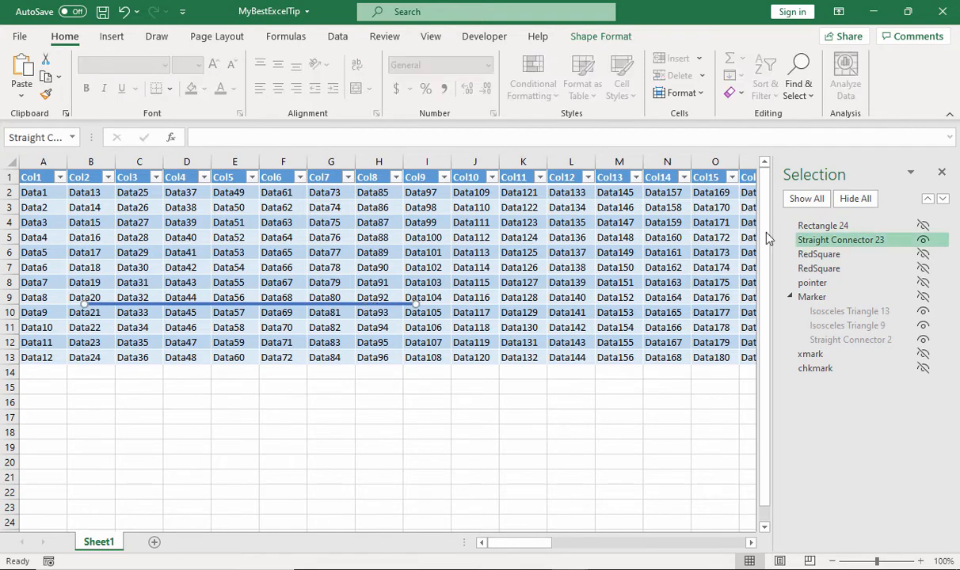
left_click(924, 241)
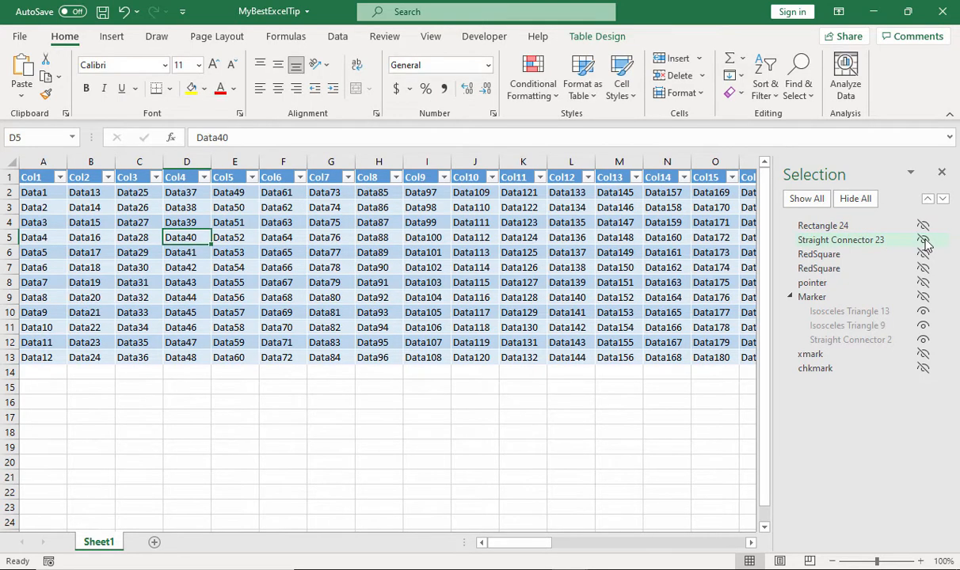
left_click(924, 242)
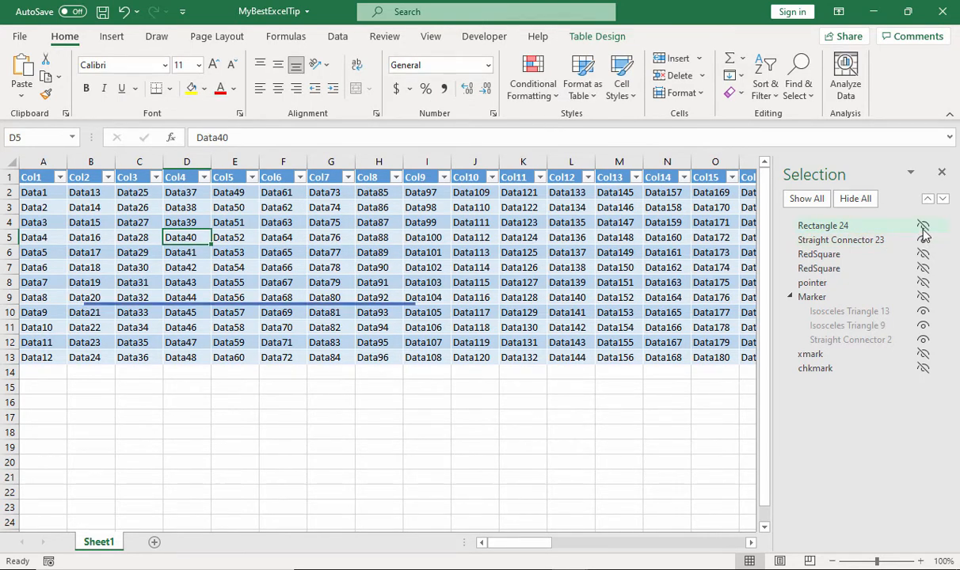
left_click(923, 228)
Rename the red rectangle around cell E6 as RedSquare
left_click(808, 230)
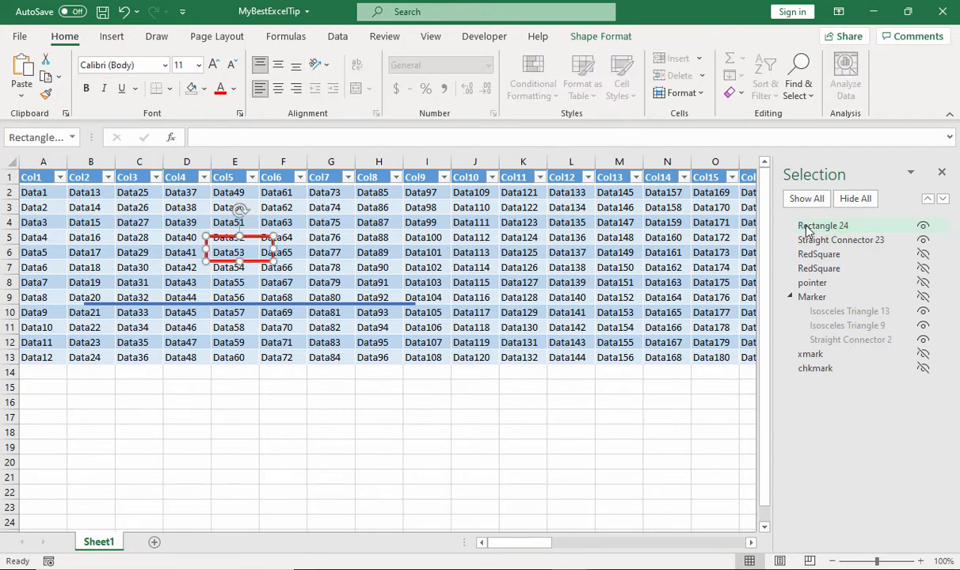
left_click(831, 227)
left_click_drag(855, 227, 773, 233)
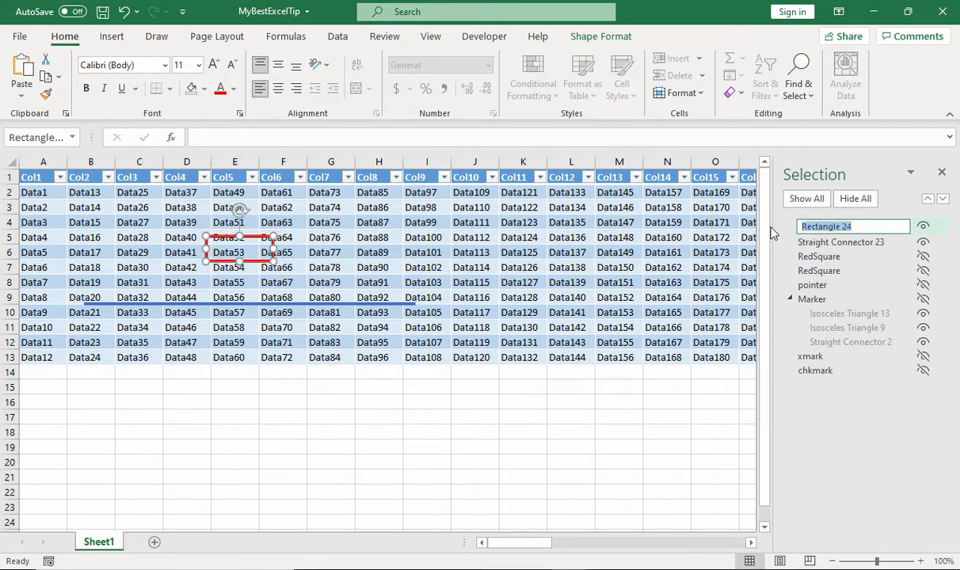
type("RedSquare")
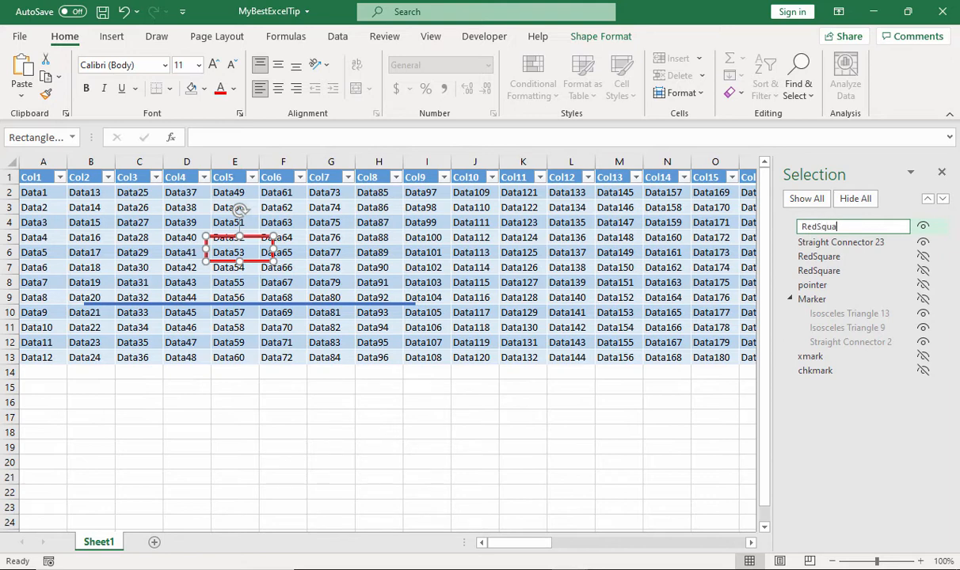
Rename the blue straight connector as BlueLine
left_click(805, 244)
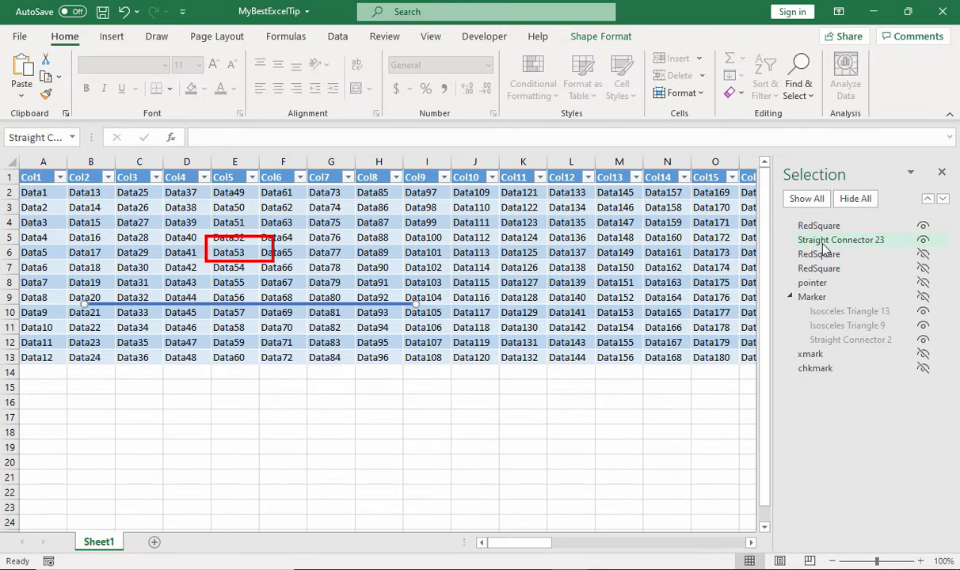
left_click(822, 245)
key("ctrl+a")
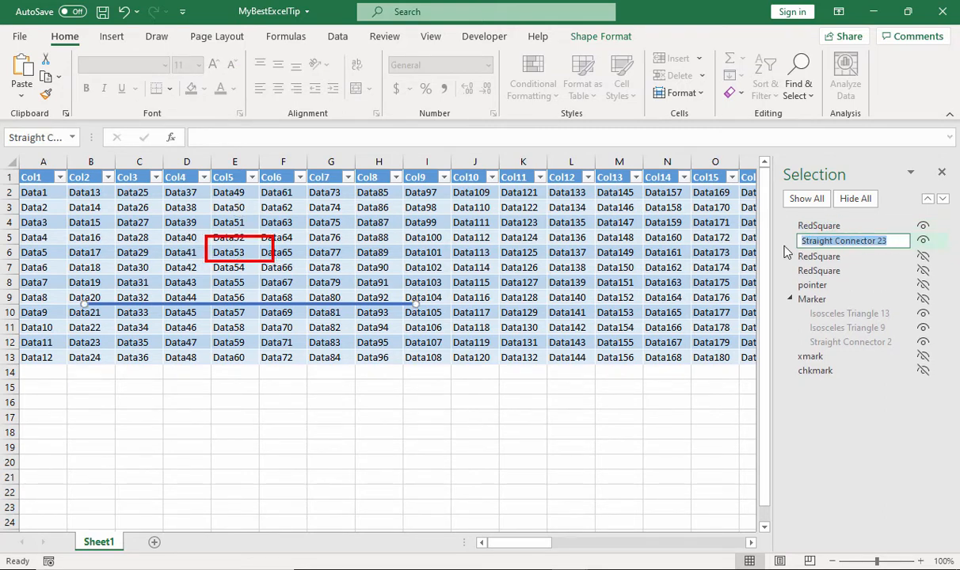
type("BlueLine")
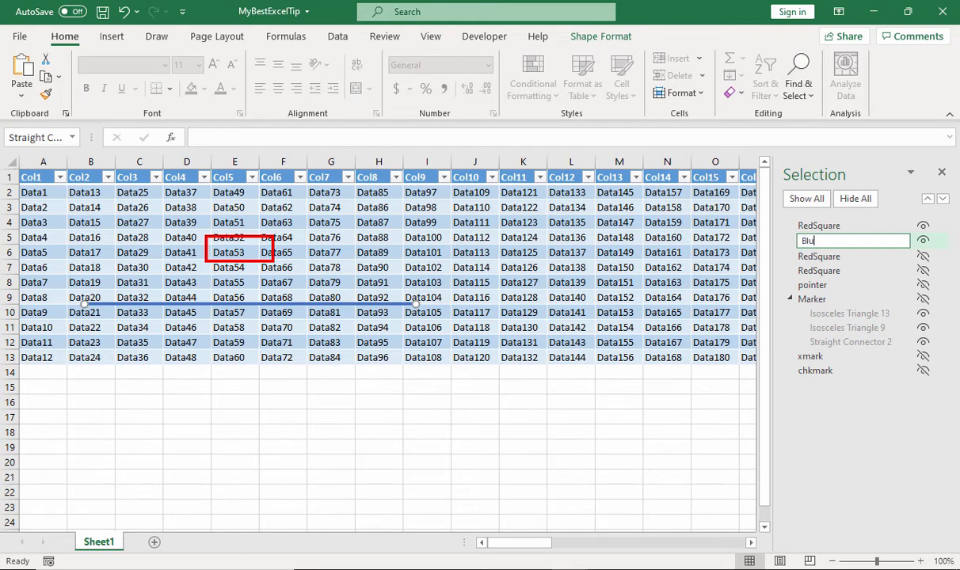
left_click(703, 252)
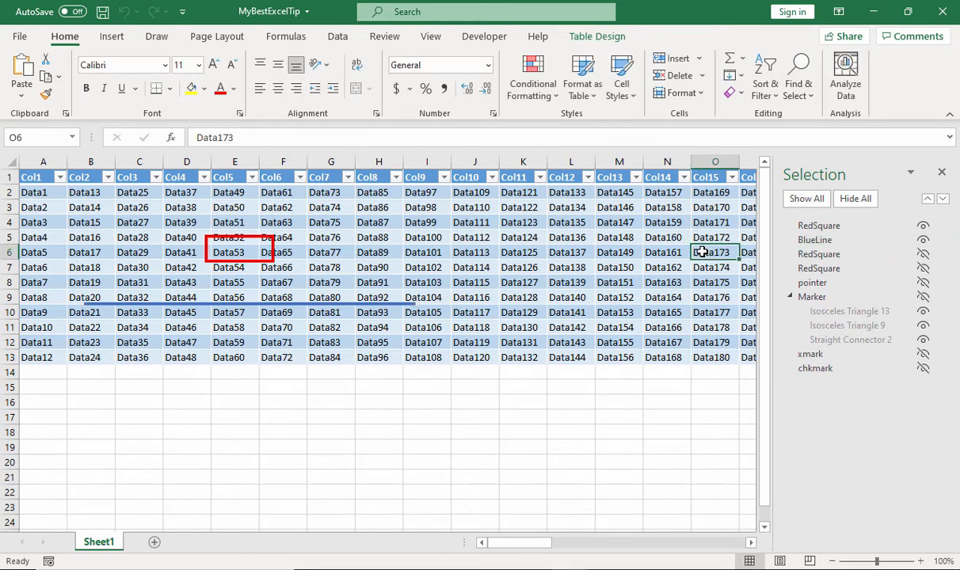
Close the shape list and extend the blue line across the full table width, from column A to column BH
left_click(268, 304)
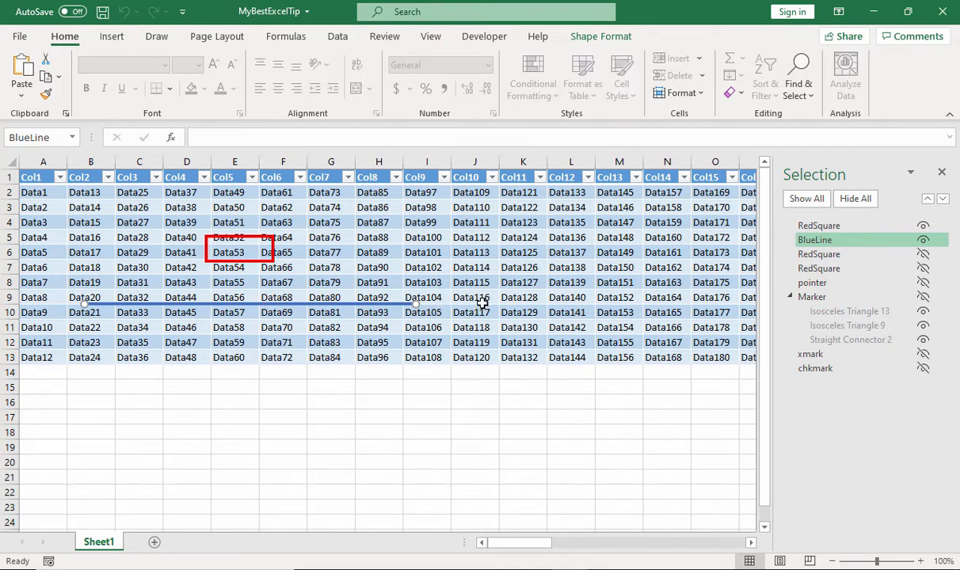
left_click(834, 563)
left_click(834, 562)
left_click(834, 562)
left_click(834, 562)
left_click(834, 563)
left_click(834, 562)
left_click(834, 563)
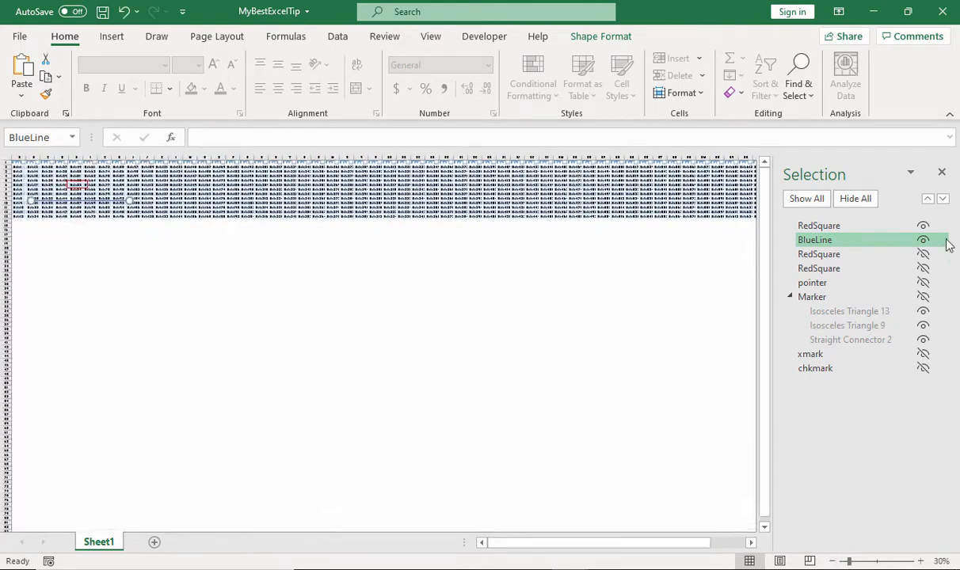
left_click(942, 174)
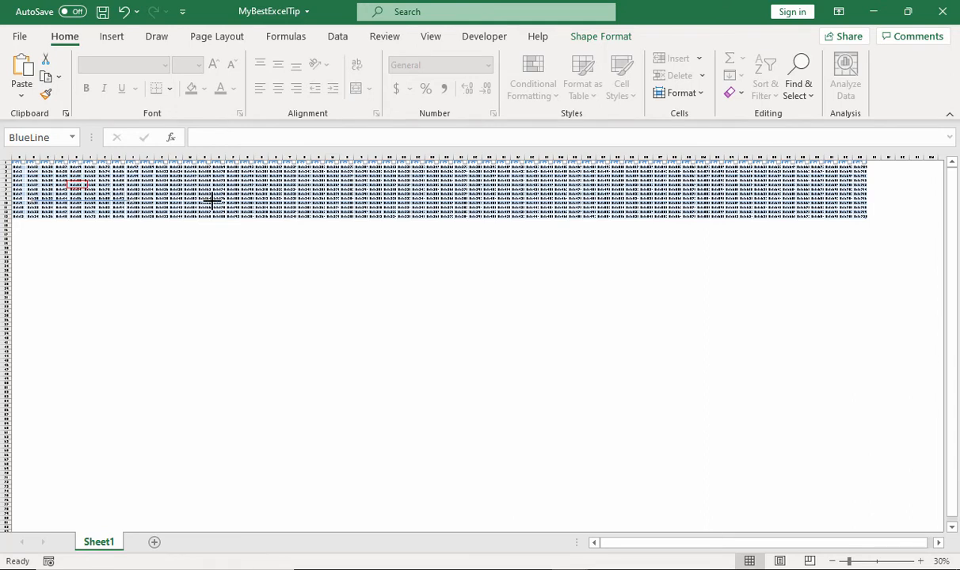
left_click_drag(887, 191, 866, 198)
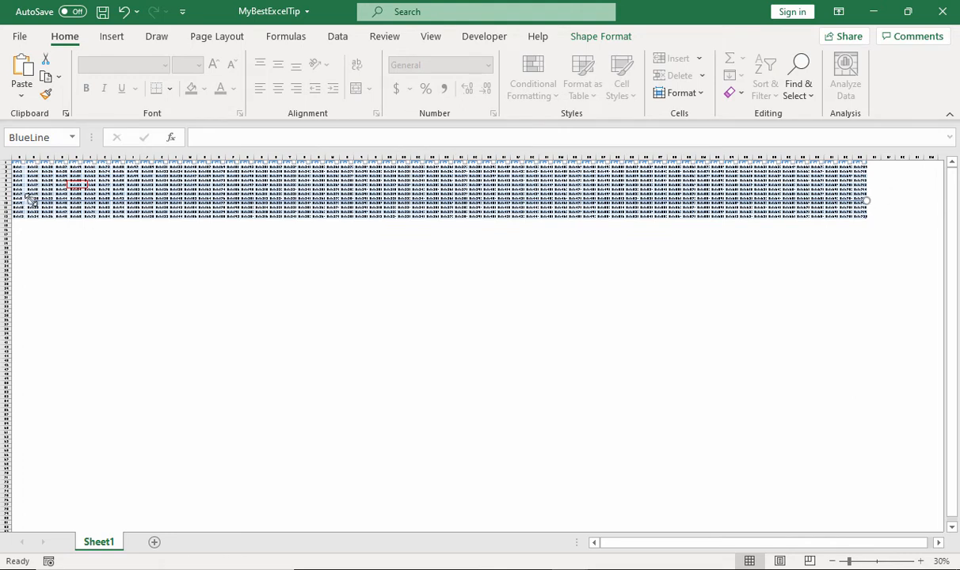
left_click_drag(31, 199, 8, 203)
Move the blue line to the boundary between rows 11 and 12 and check its visibility with the Notepad window active
left_click(921, 560)
left_click(920, 561)
left_click(921, 561)
left_click(921, 560)
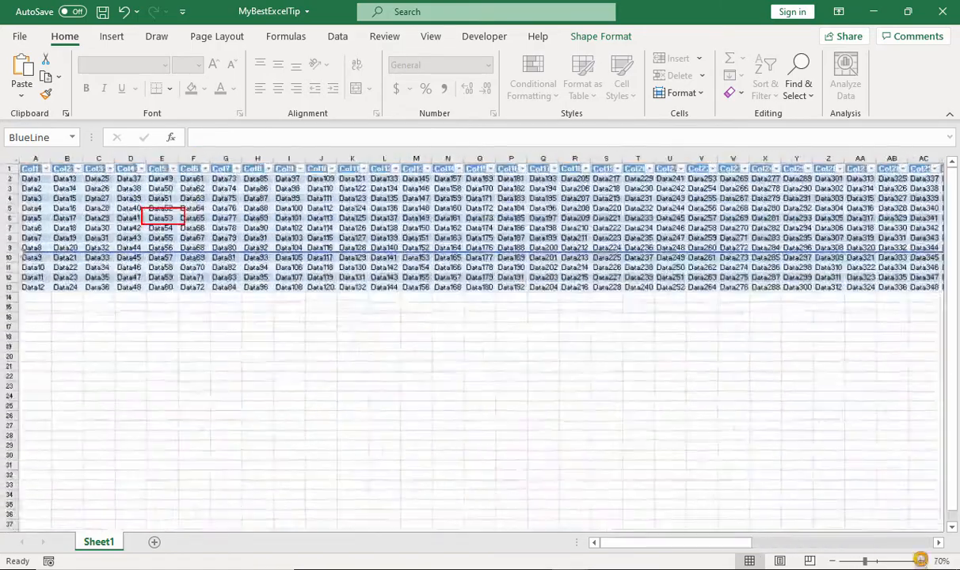
left_click(920, 561)
left_click(920, 561)
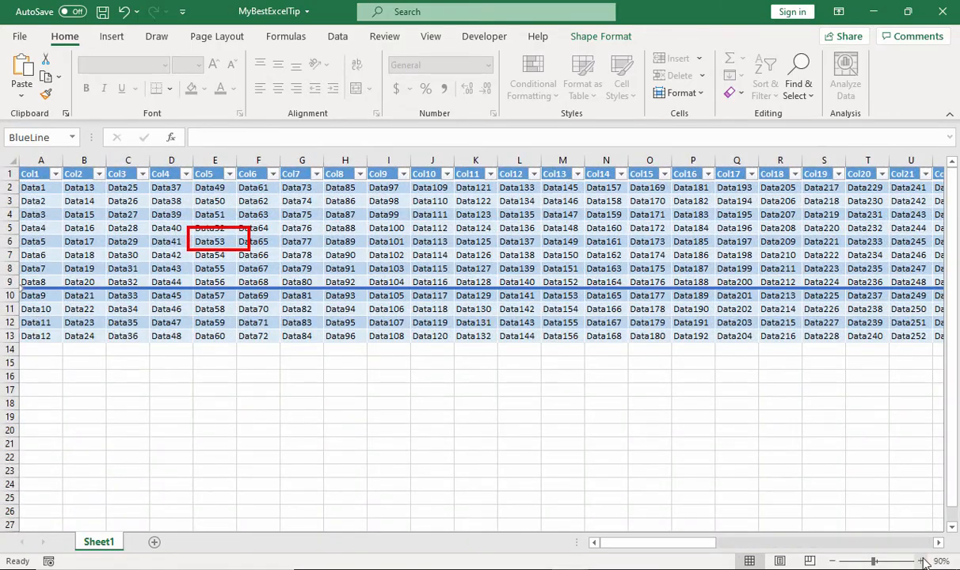
left_click(921, 560)
left_click_drag(645, 544, 869, 511)
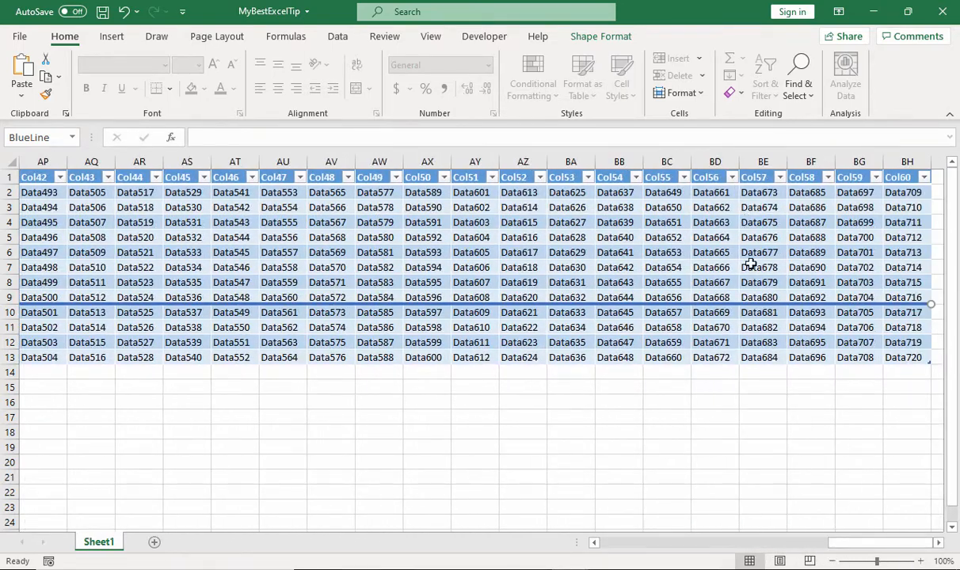
left_click_drag(749, 303, 744, 334)
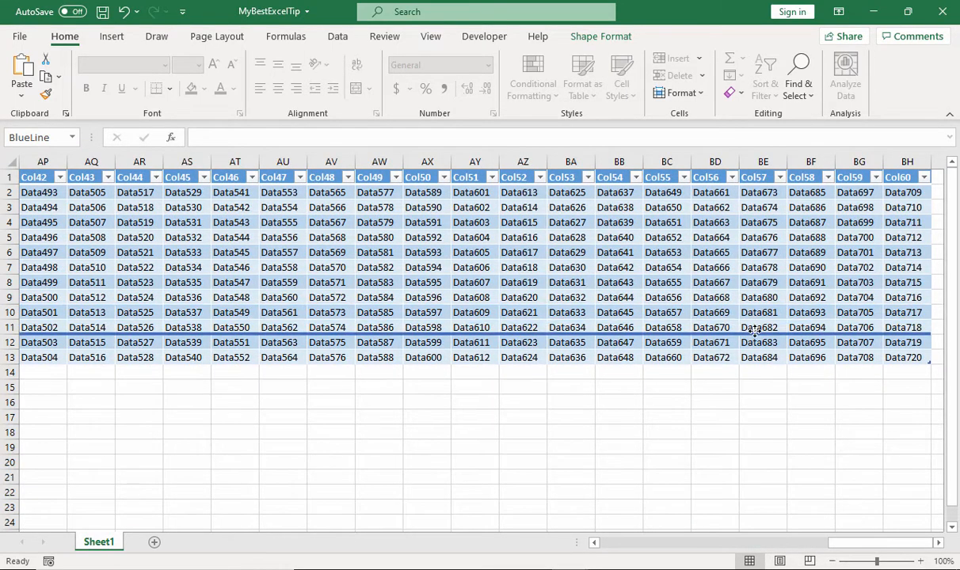
left_click_drag(866, 543, 584, 549)
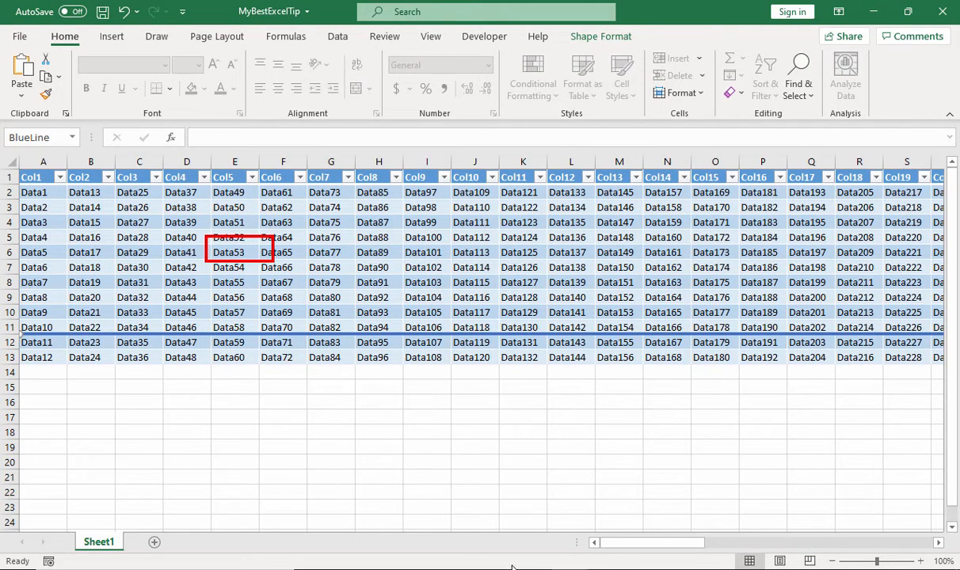
left_click(341, 569)
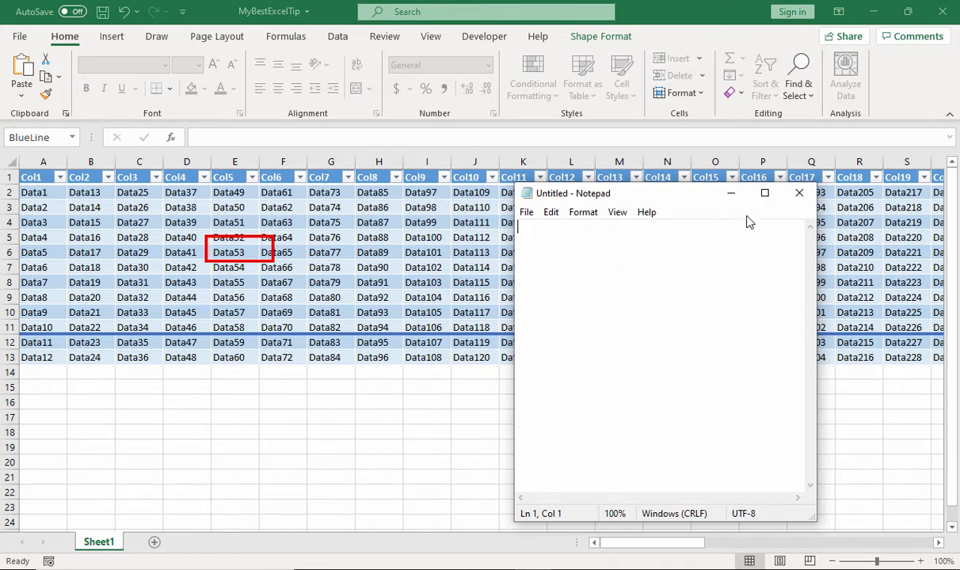
left_click(731, 195)
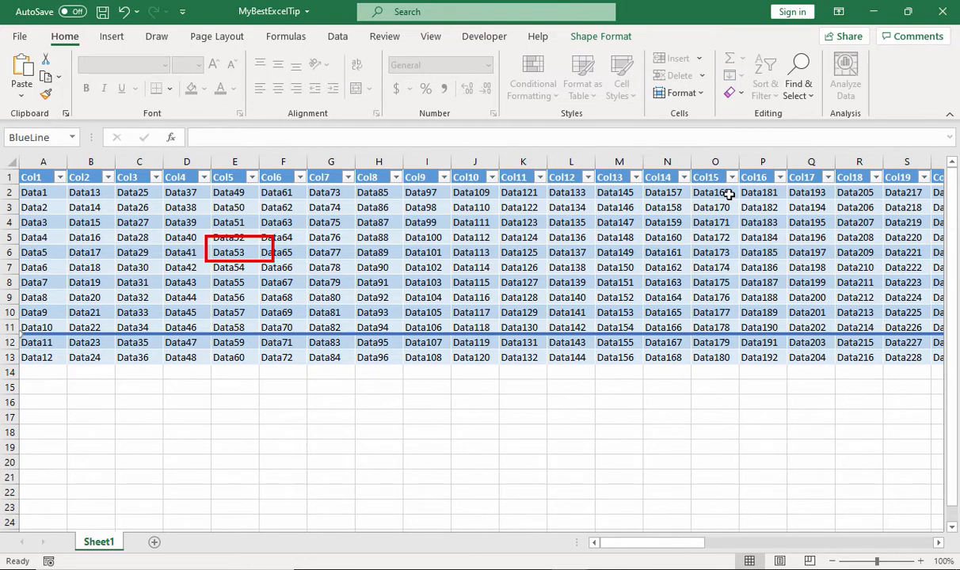
Draw an isosceles triangle about 0.39 inches wide and 0.15 inches high in cell J12, just under the blue line
left_click(112, 37)
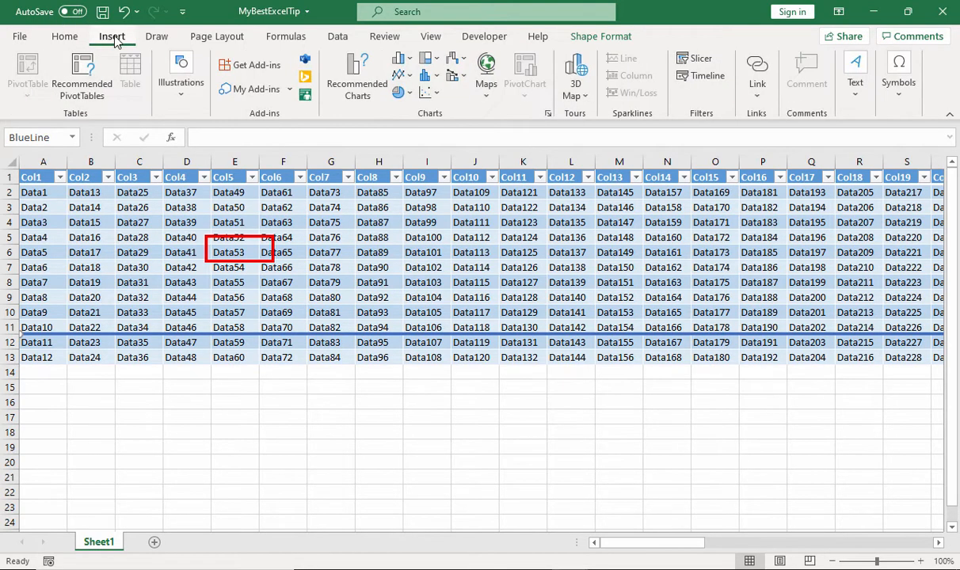
left_click(180, 82)
left_click(207, 141)
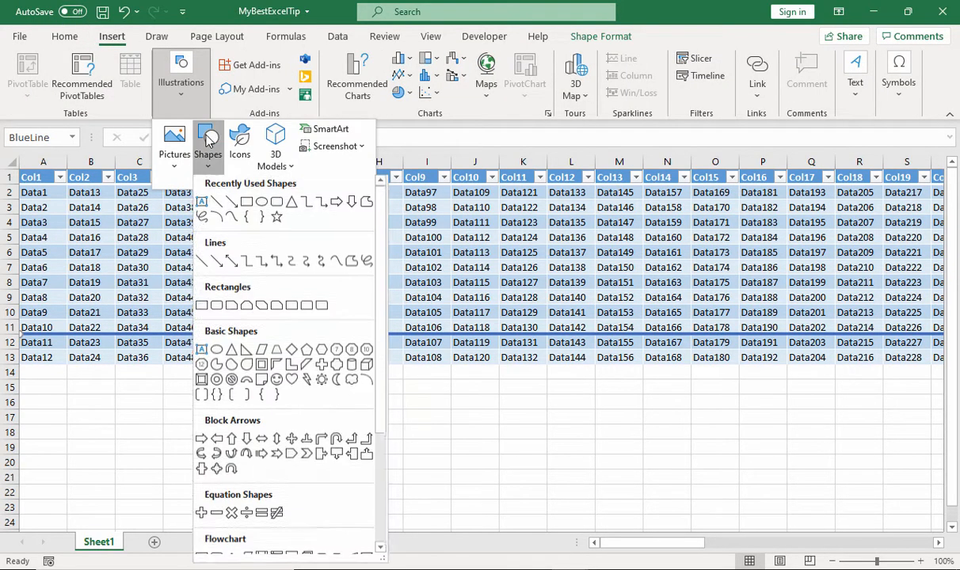
left_click(276, 201)
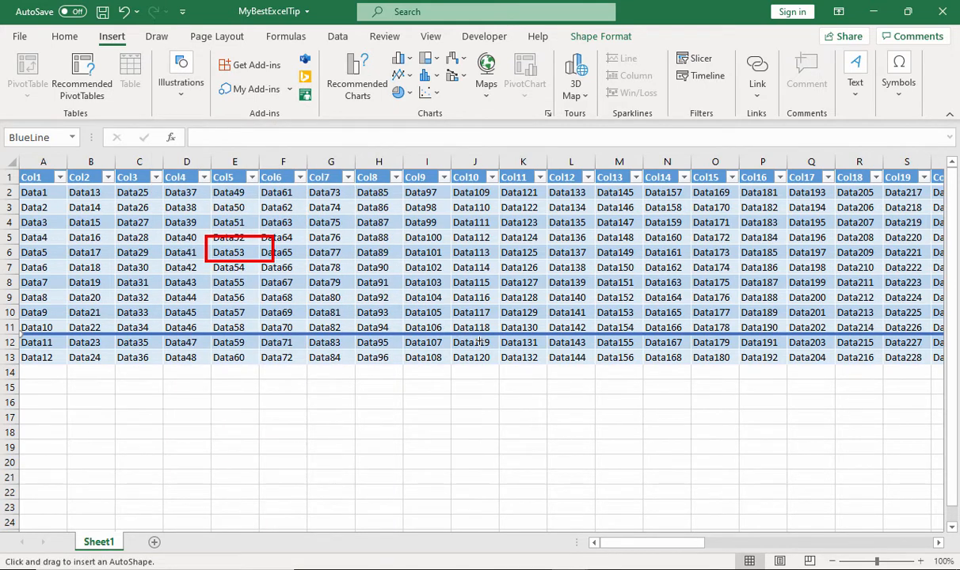
mouse_move(479, 342)
left_mouse_down()
mouse_move(450, 351)
mouse_move(473, 343)
left_mouse_up()
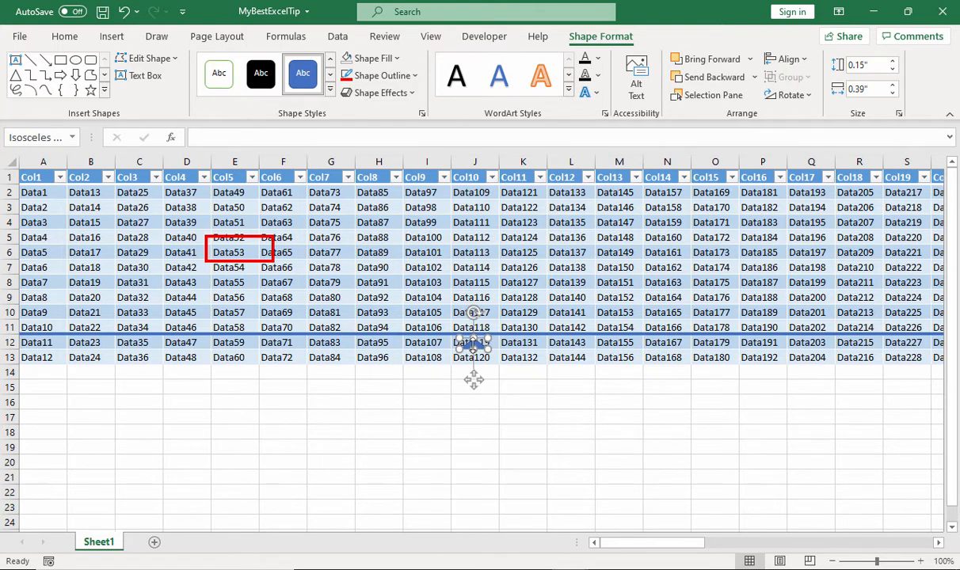
Copy the triangle and place the copy in cell V12, just under the blue line
left_click_drag(473, 342, 867, 346)
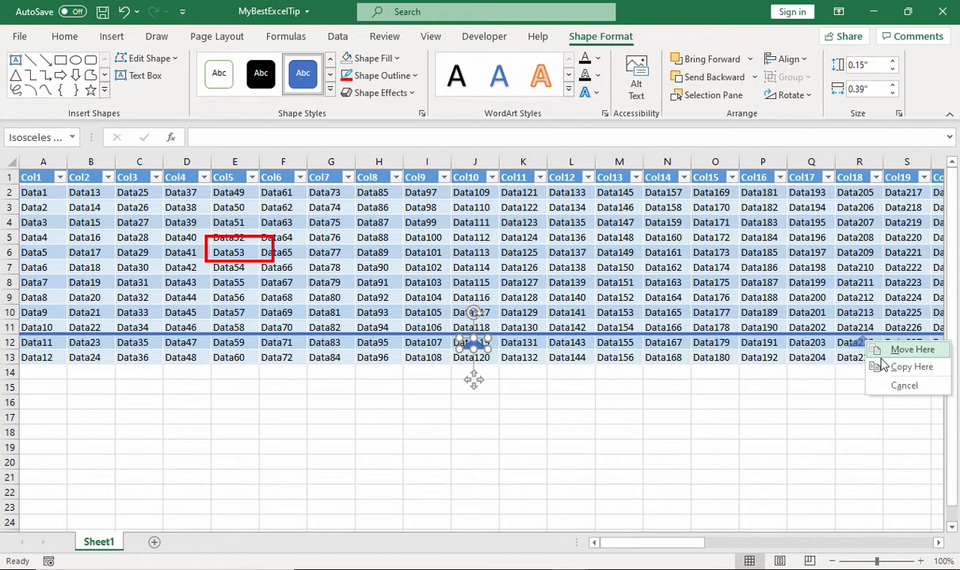
left_click(883, 349)
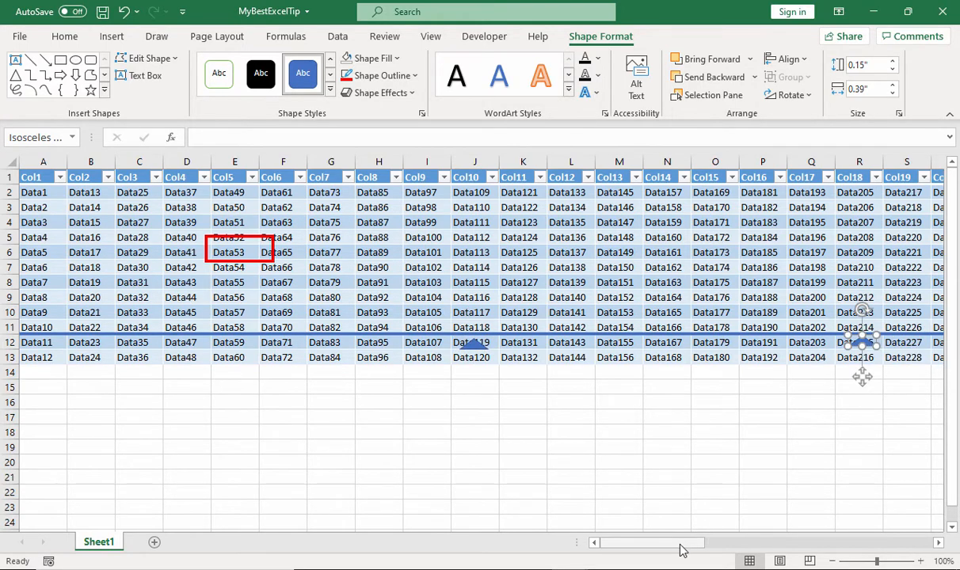
left_click_drag(681, 543, 718, 543)
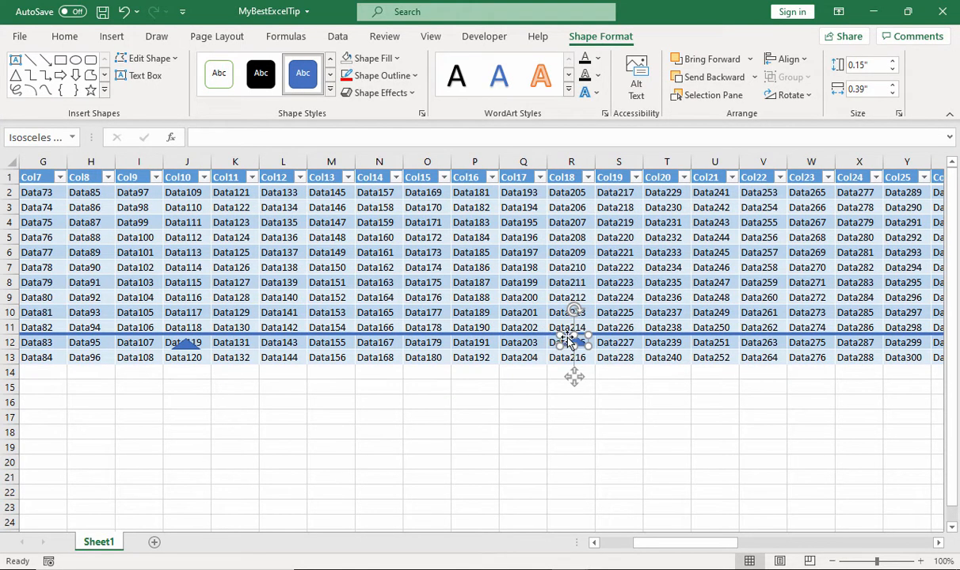
left_click_drag(561, 339, 762, 341)
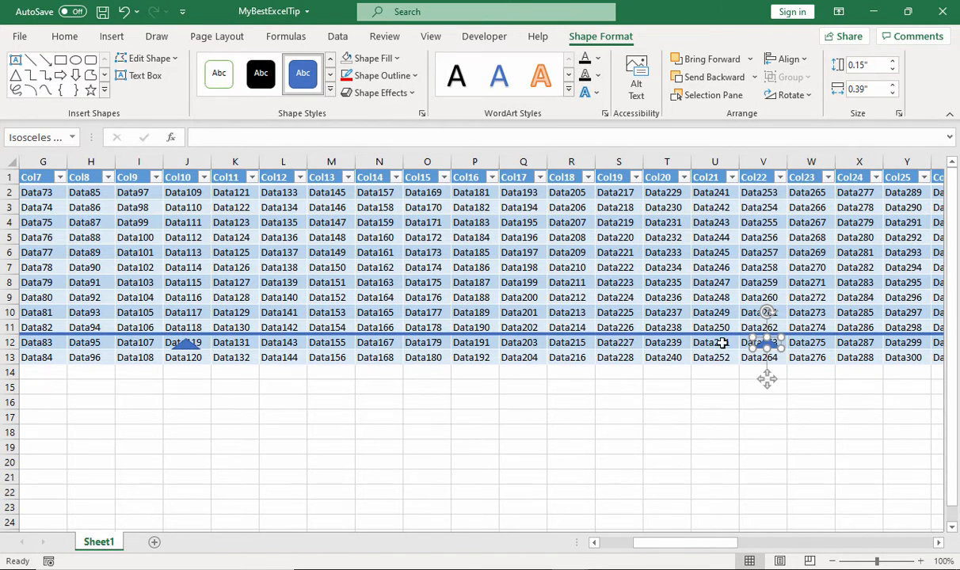
Group the two blue triangles with the blue line and move the group up to the boundary between rows 9 and 10
left_click(185, 349, "shift")
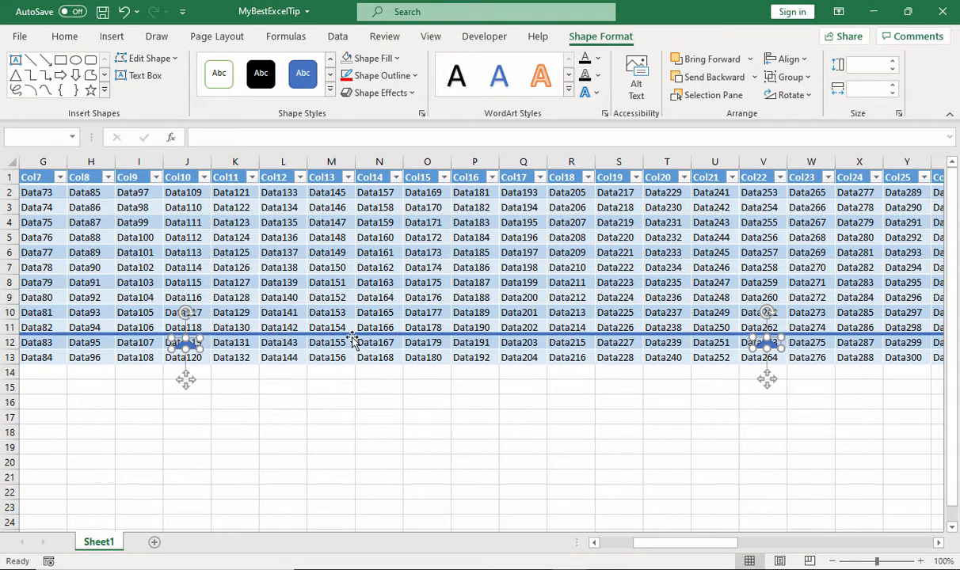
right_click(178, 342)
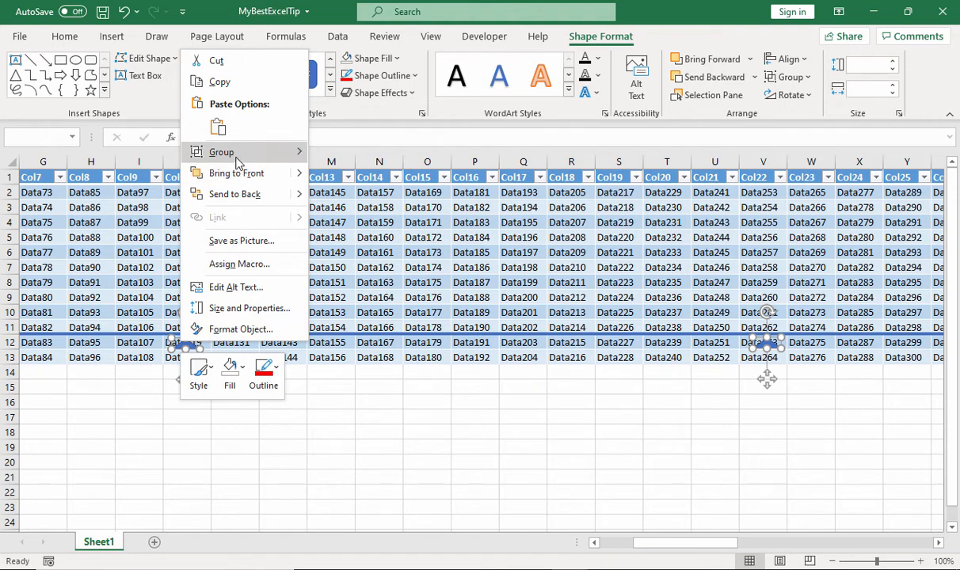
mouse_move(229, 153)
left_click(313, 153)
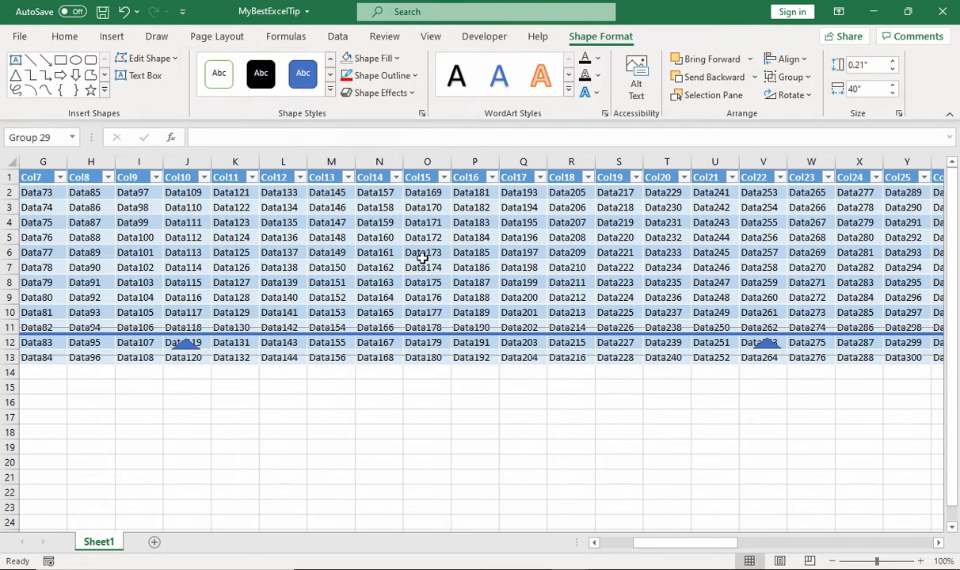
mouse_move(476, 324)
left_mouse_down()
mouse_move(479, 250)
mouse_move(474, 344)
mouse_move(468, 242)
mouse_move(468, 310)
left_mouse_up()
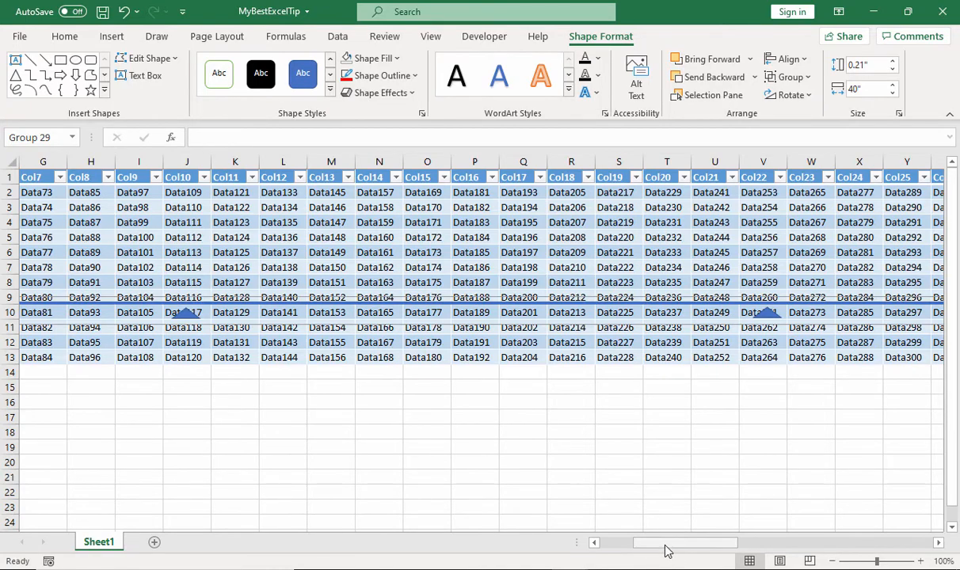
Split the window vertically at column M and show the columns from Y onward beside columns E to L
mouse_move(665, 543)
left_mouse_down()
mouse_move(875, 551)
mouse_move(467, 552)
mouse_move(709, 559)
mouse_move(654, 562)
mouse_move(658, 553)
left_mouse_up()
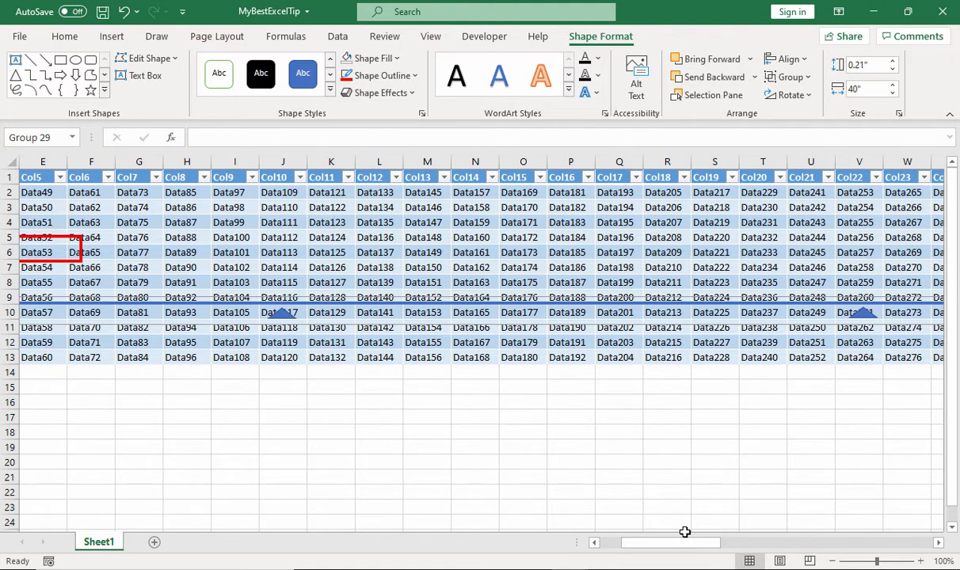
left_click(434, 37)
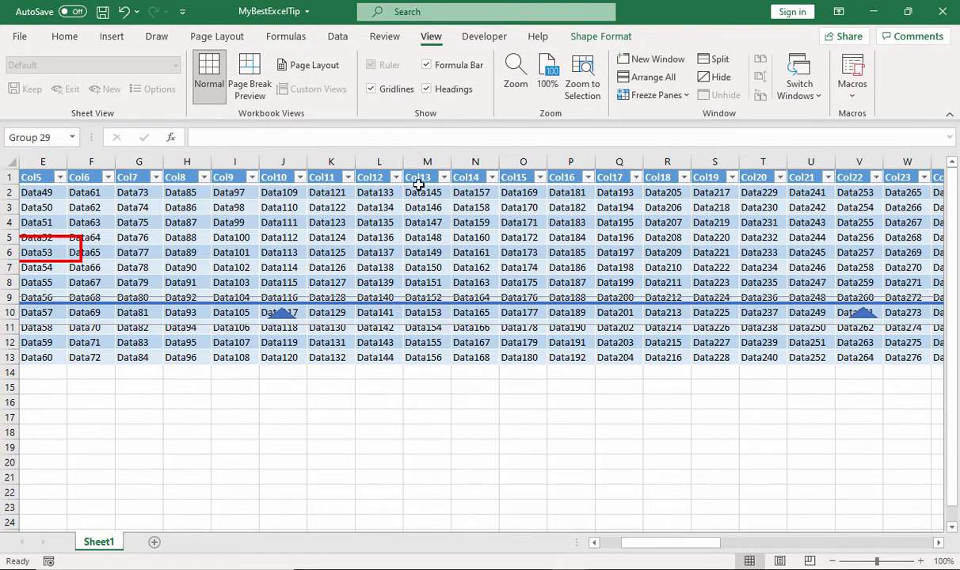
left_click(425, 179)
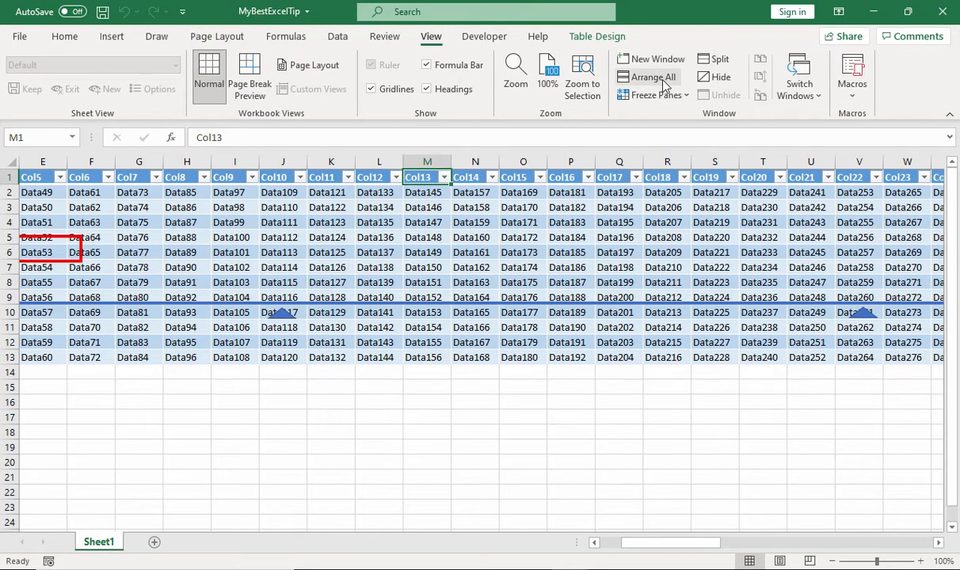
left_click(702, 65)
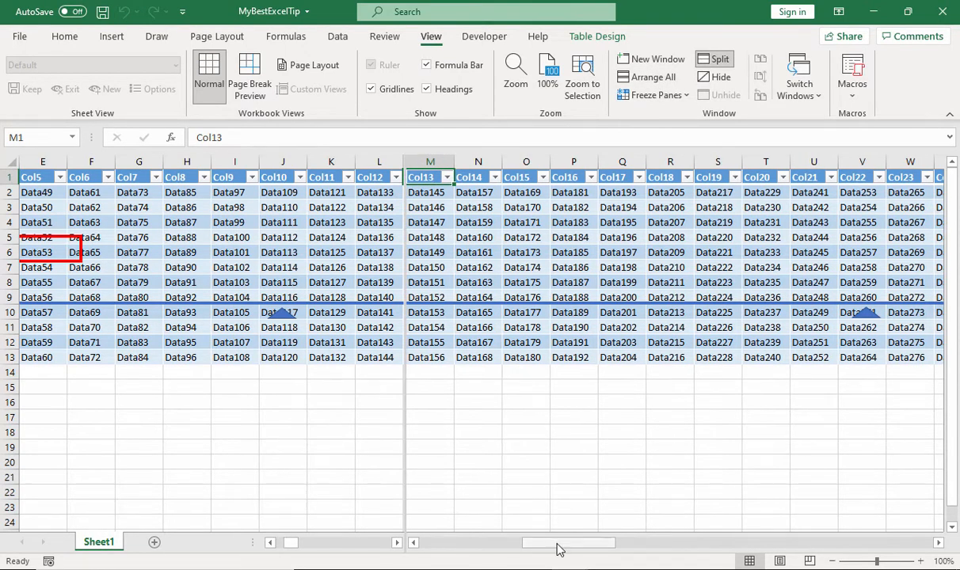
left_click_drag(556, 543, 672, 561)
Move the red rectangle from column E to cell AB6 and check its visibility with the Notepad window active
left_click_drag(70, 249, 611, 250)
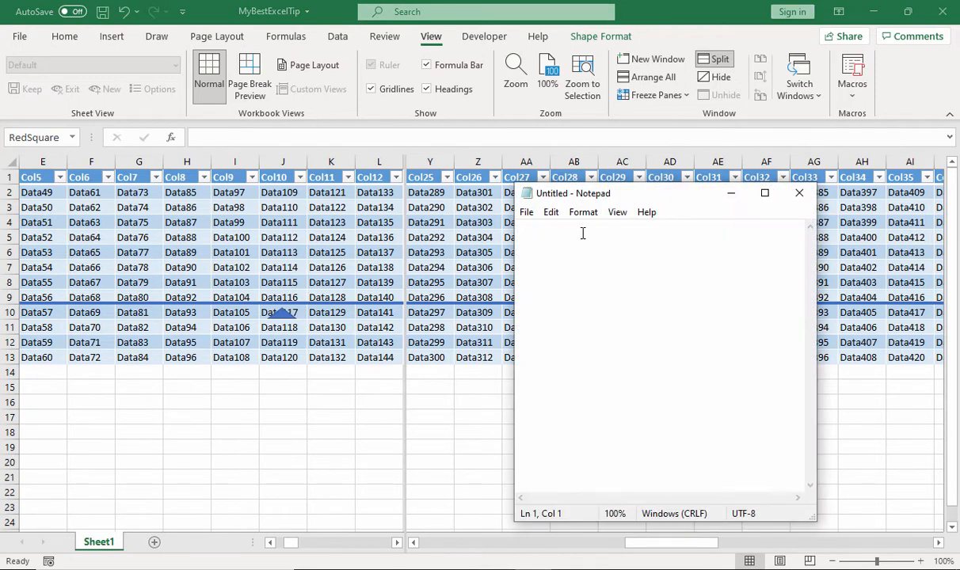
left_click_drag(576, 194, 701, 204)
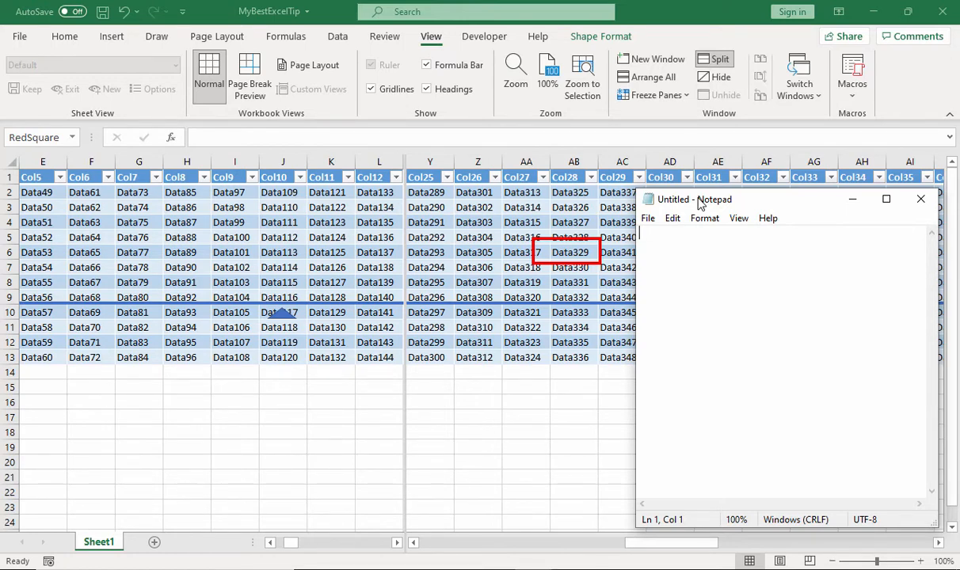
left_click(852, 199)
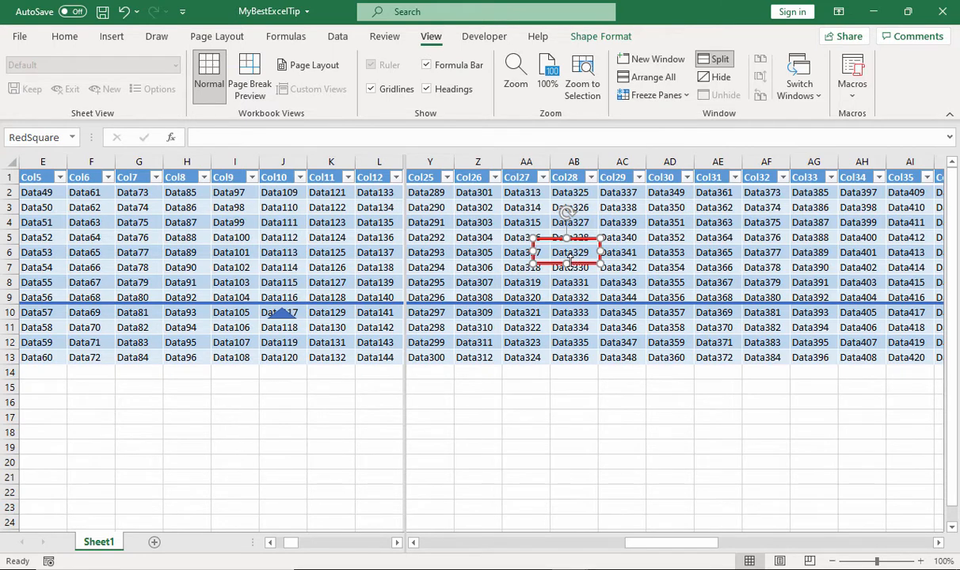
Delete the red rectangle and the grouped blue line with triangles, and remove the window split
key("Delete")
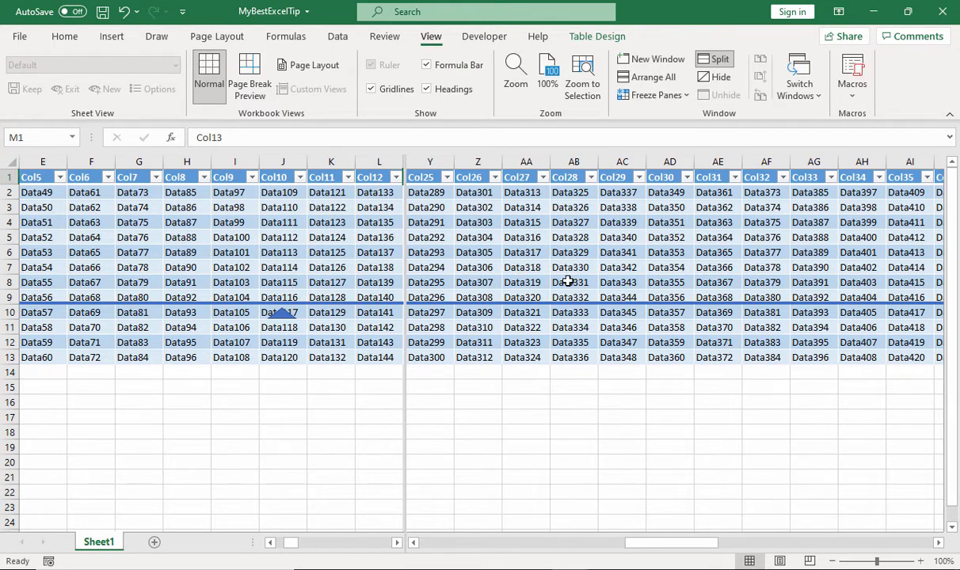
left_click(559, 305)
key("Delete")
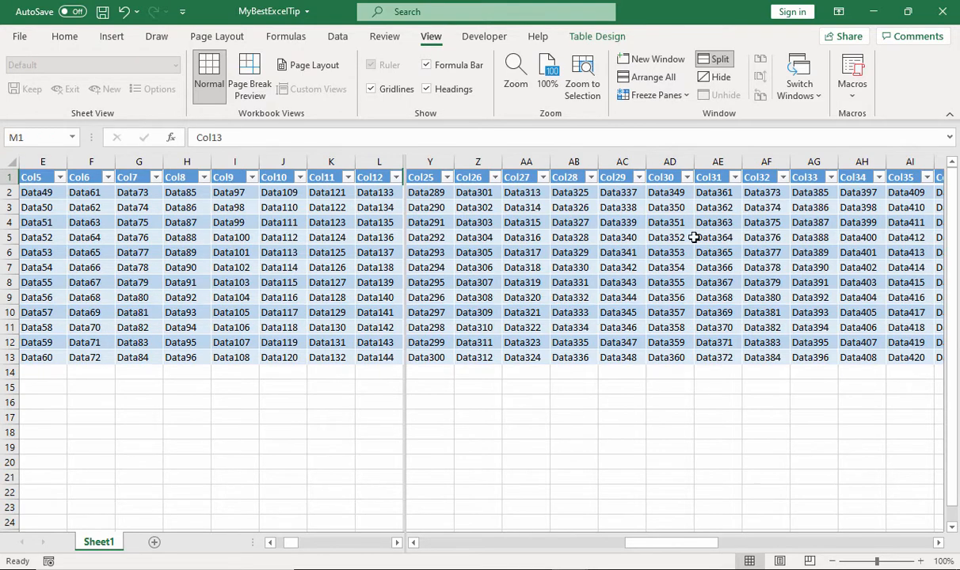
left_click(708, 63)
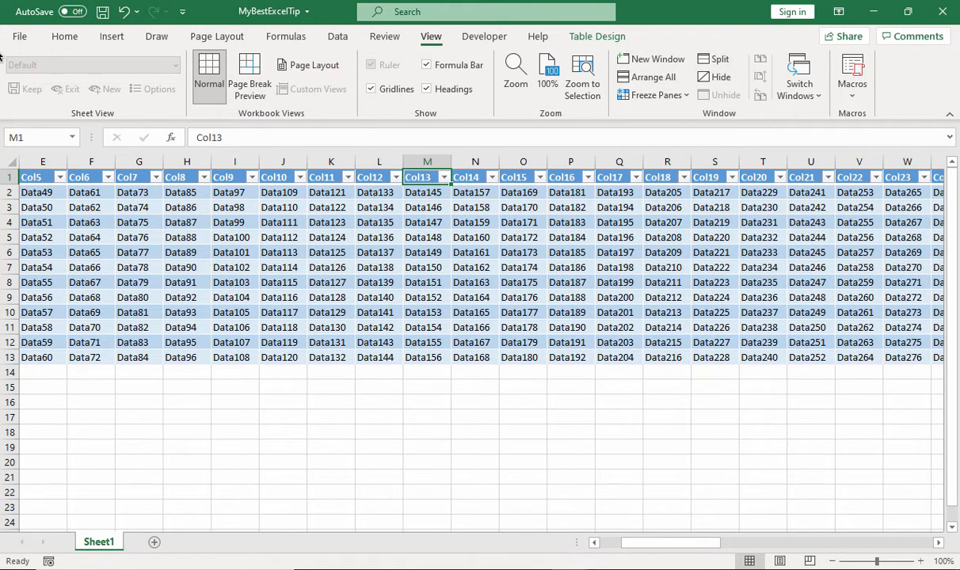
List the sheet's shapes and make the hidden Marker group and pointer shape visible
left_click(65, 36)
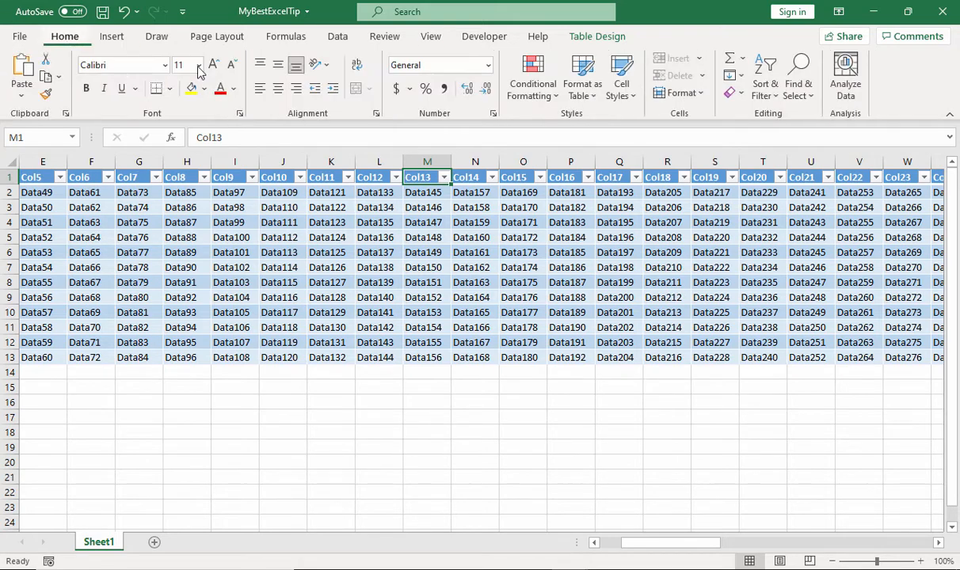
left_click(798, 83)
left_click(825, 328)
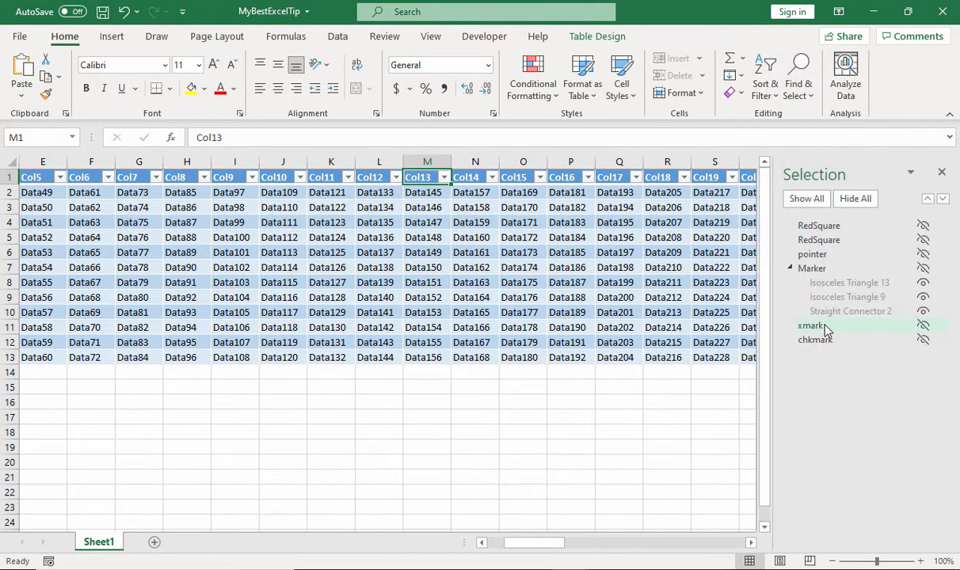
left_click(816, 272)
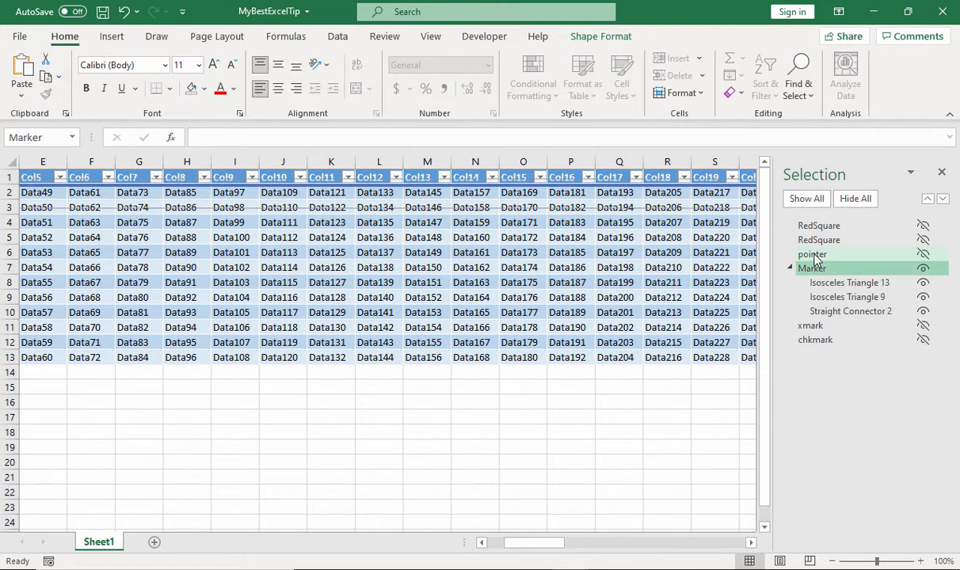
left_click(816, 258)
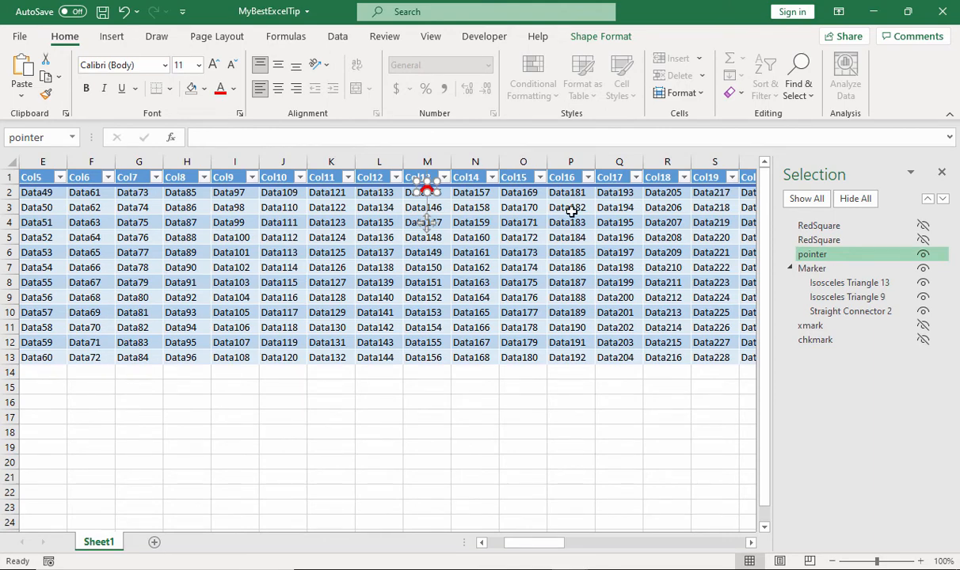
Bring column AC into view and select cell AC9 to move the marker line and red pointer to it
left_click_drag(534, 543, 651, 547)
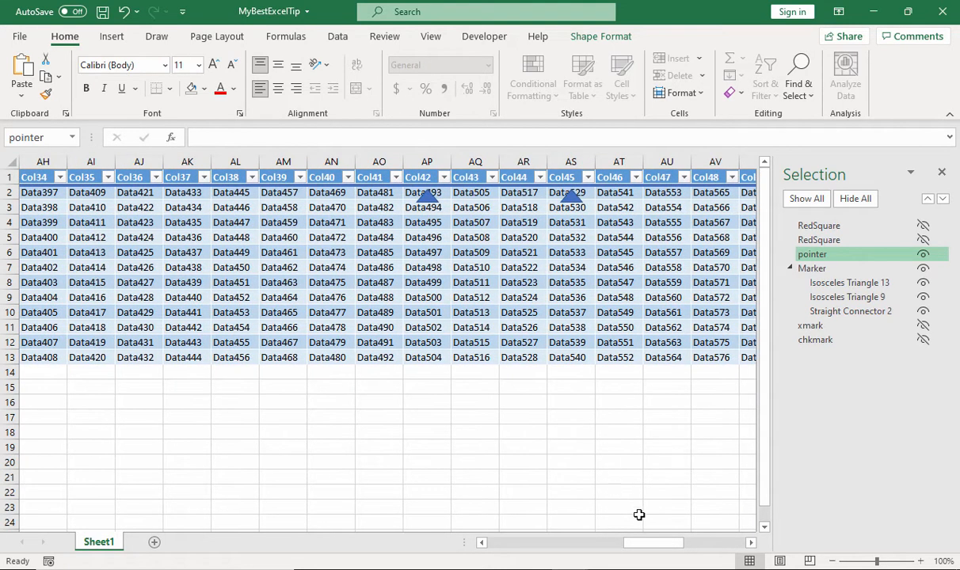
left_click_drag(652, 548, 593, 528)
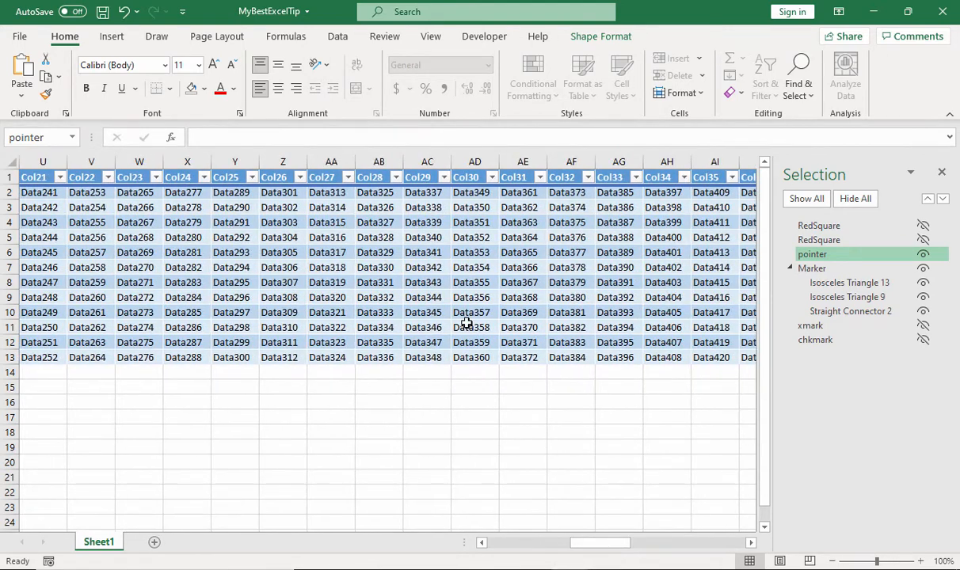
left_click(434, 297)
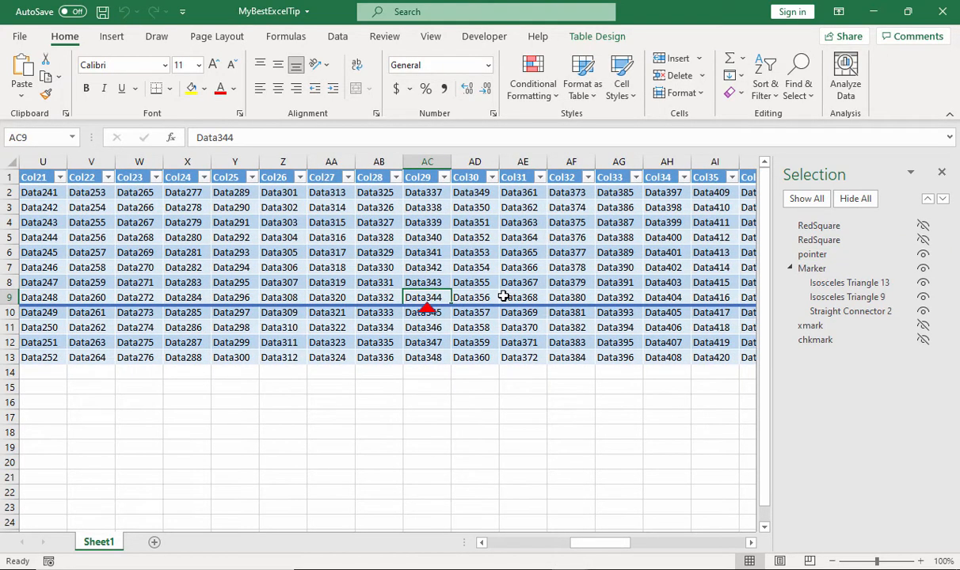
Test how the markers follow the selection by selecting cells AG5, AK10, AB12, Z6 and AB9 in turn
mouse_move(598, 550)
left_mouse_down()
mouse_move(641, 551)
mouse_move(611, 552)
left_mouse_up()
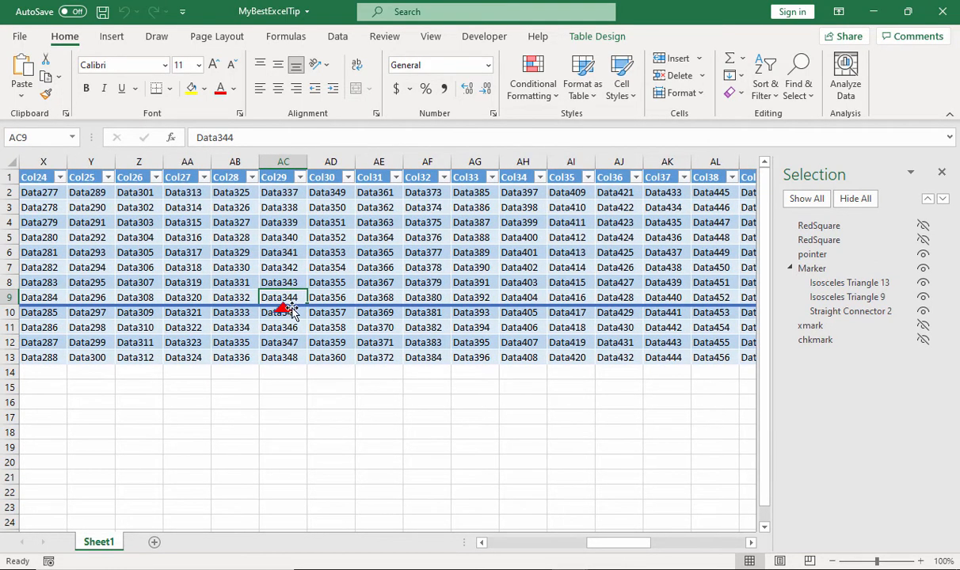
left_click(466, 236)
left_click(664, 314)
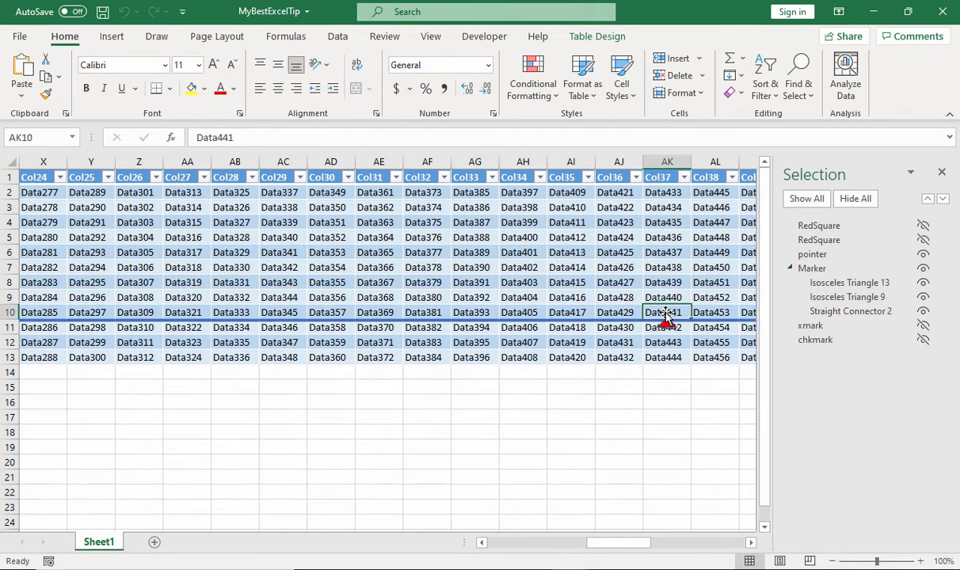
left_click(216, 342)
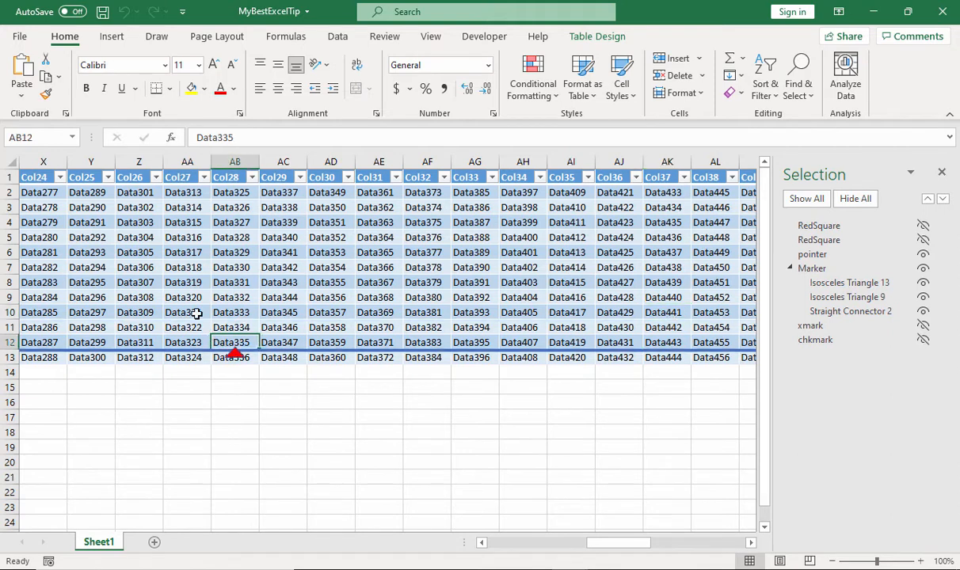
left_click(129, 247)
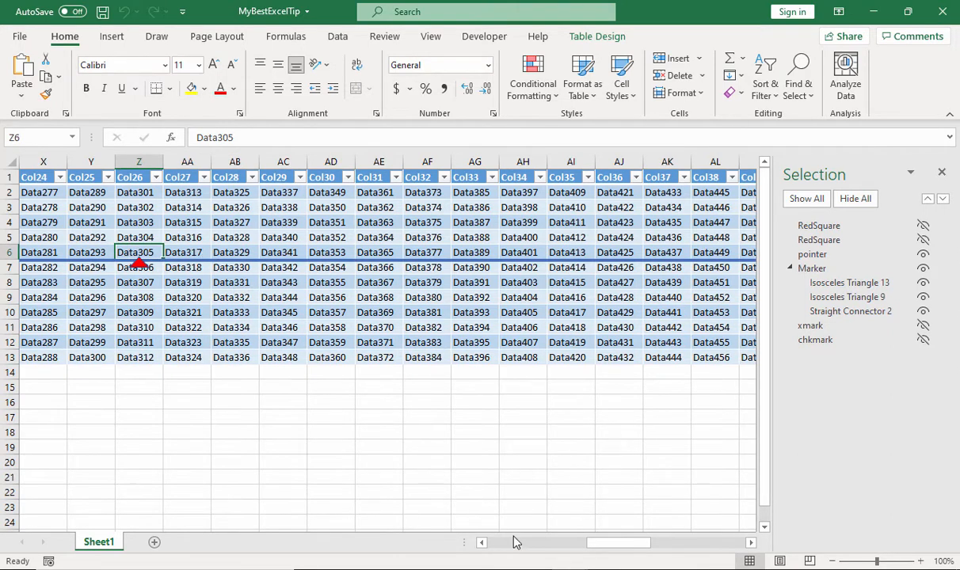
left_click(220, 297)
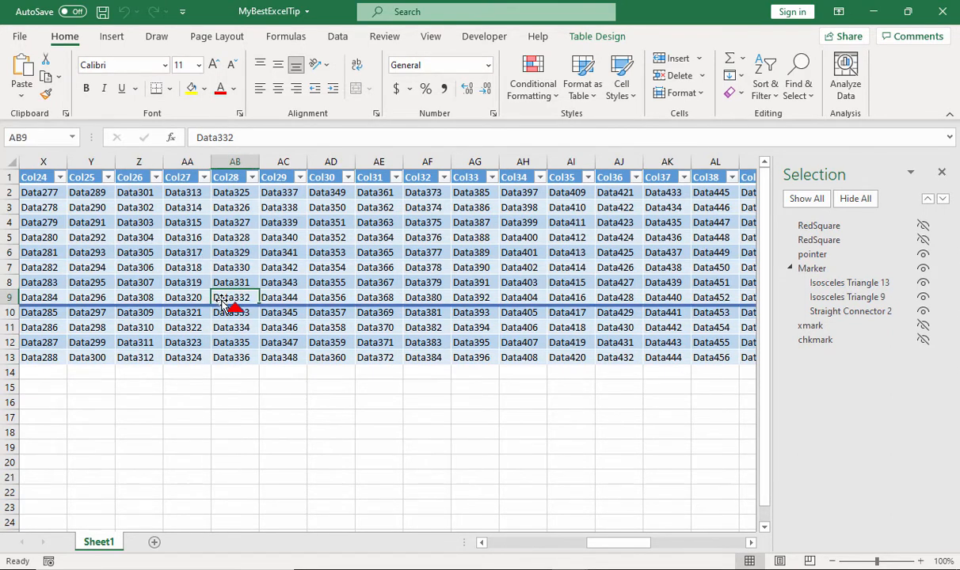
Check the markers' visibility with the Notepad window active for cells AB9, AE12 and AG6 in turn
key("alt+Tab")
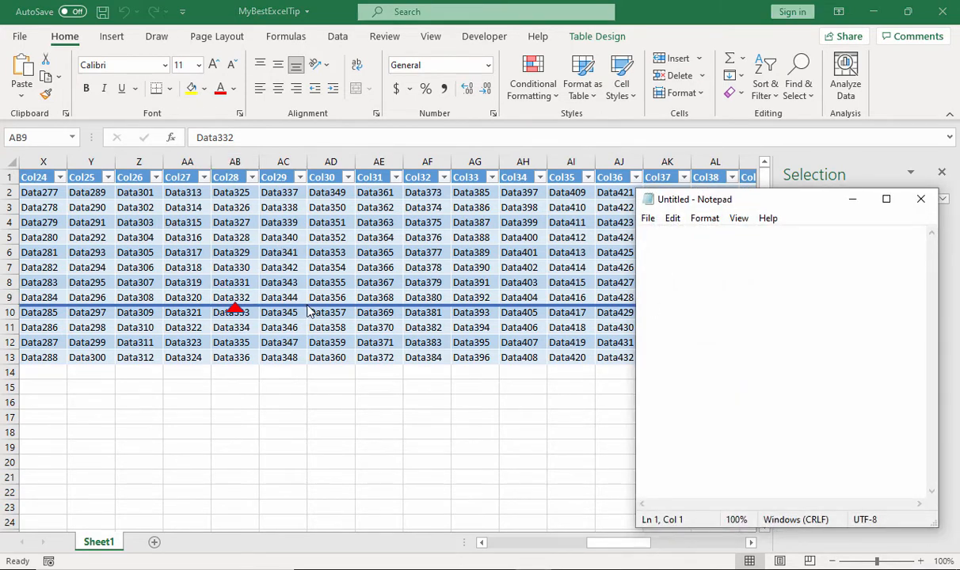
key("alt+Tab")
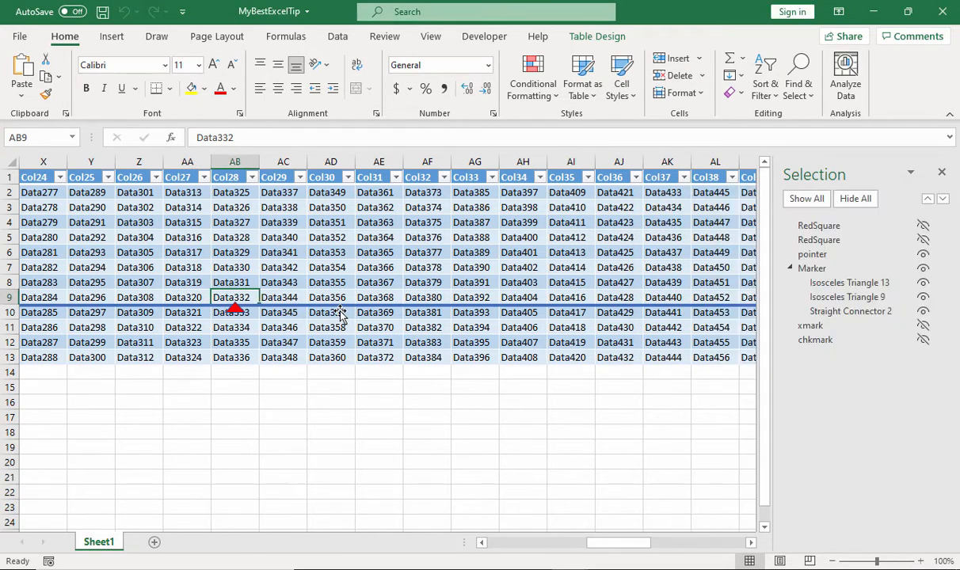
left_click(379, 343)
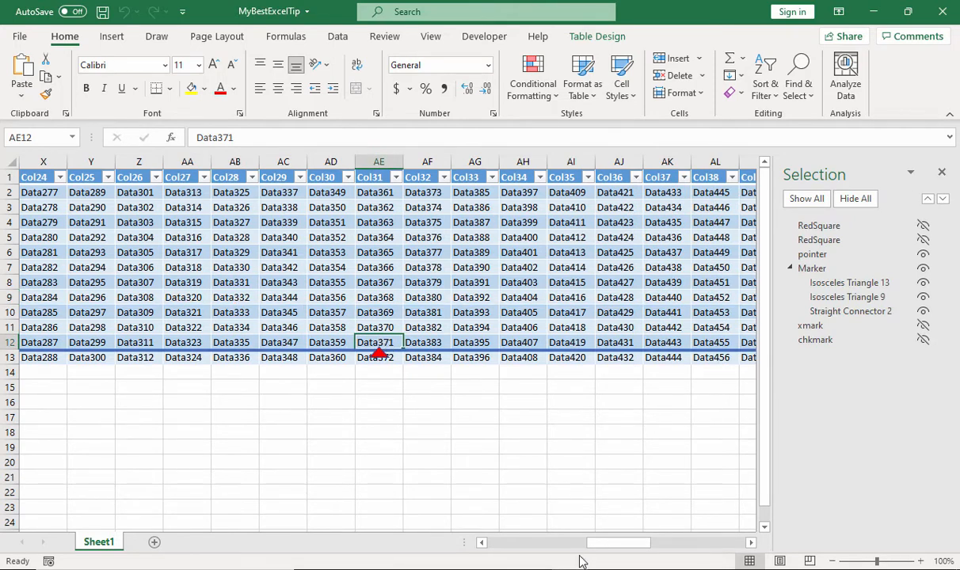
key("alt+Tab")
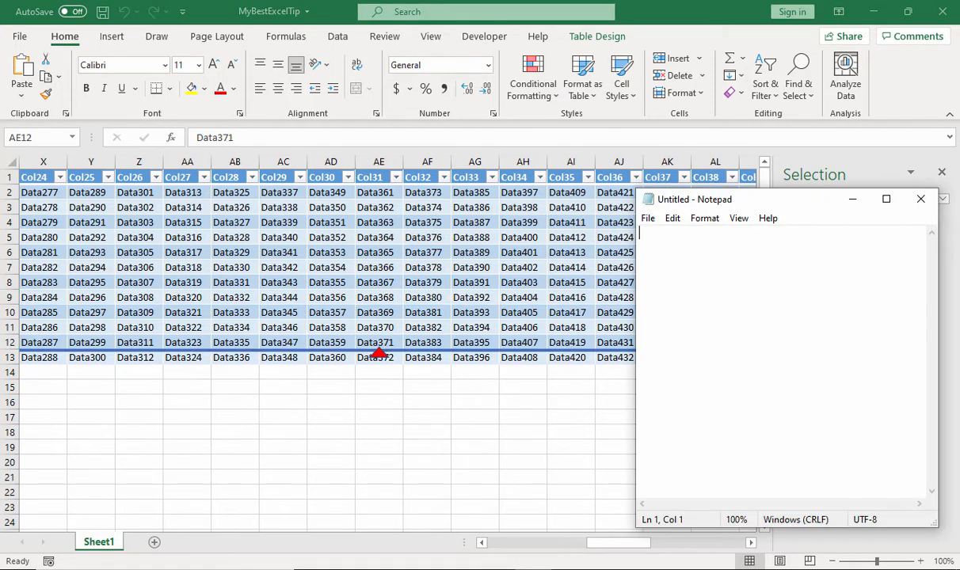
key("alt+Tab")
left_click(466, 252)
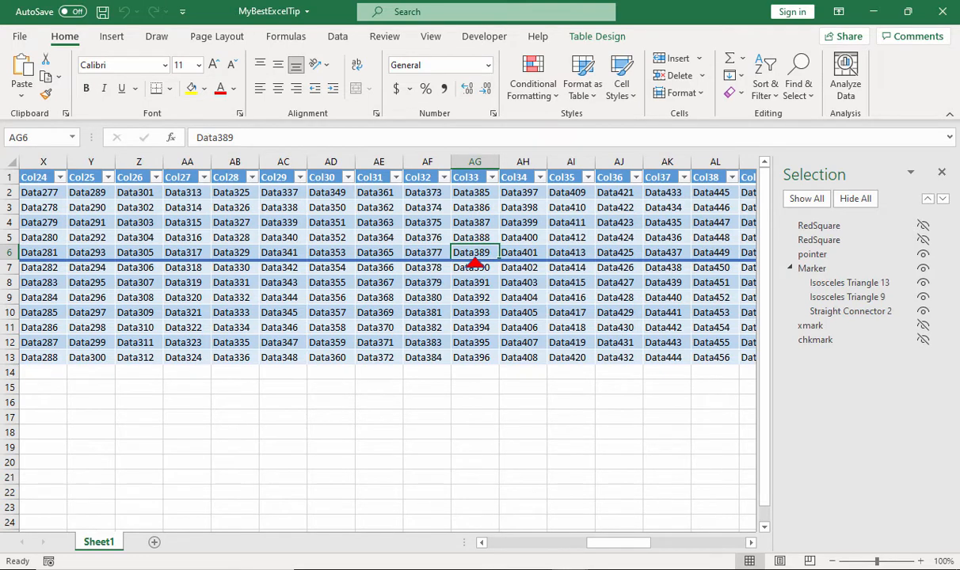
key("alt+Tab")
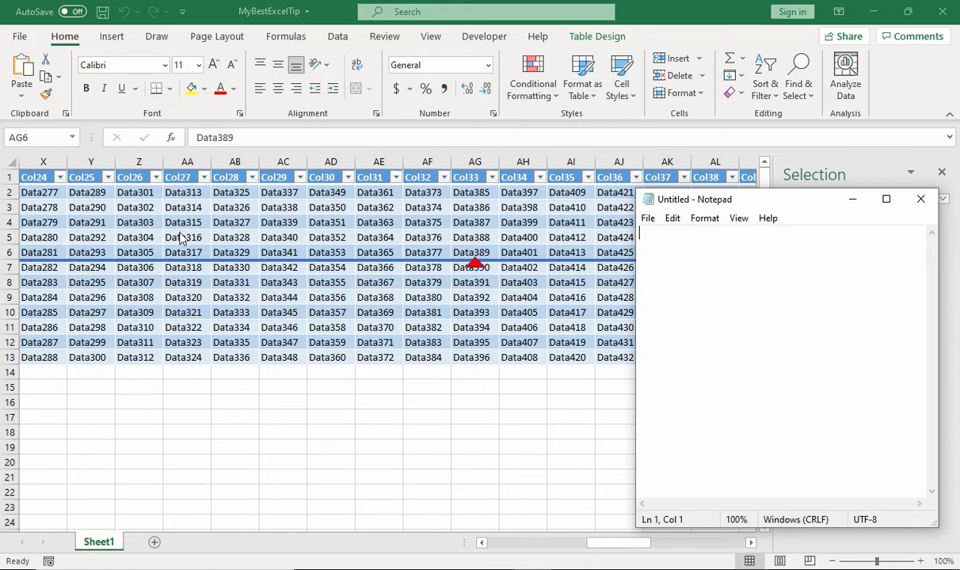
left_click(852, 199)
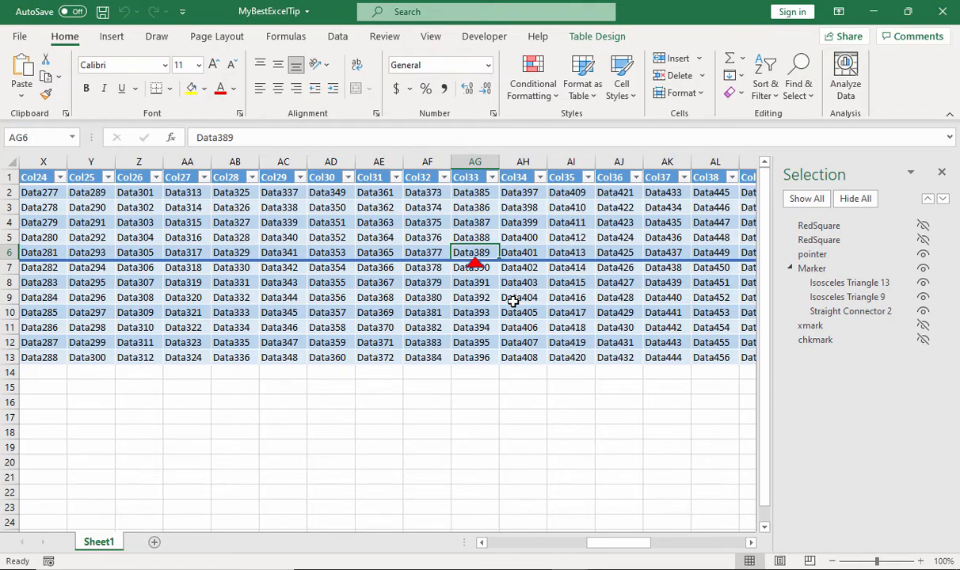
key("alt+Tab")
key("alt+Tab")
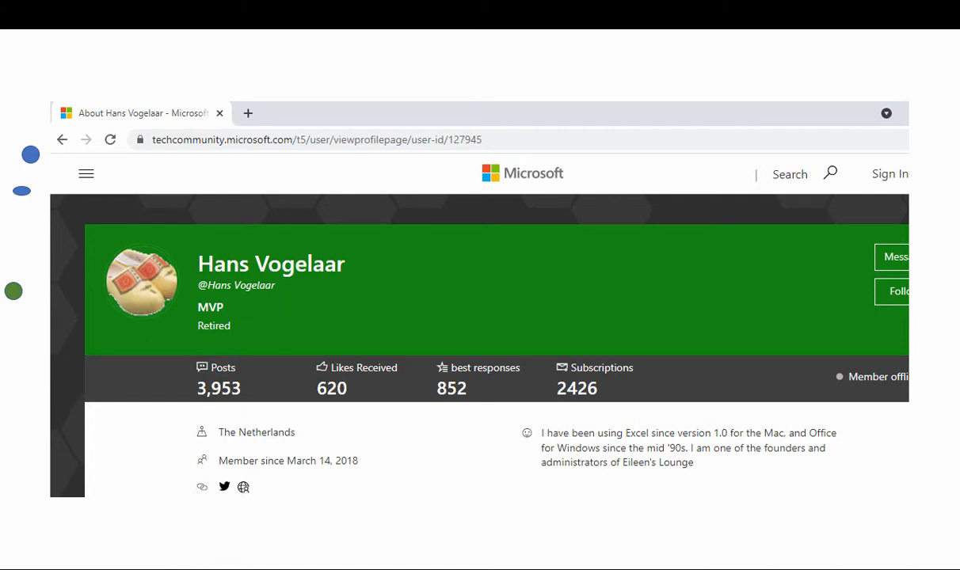
key("alt+Tab")
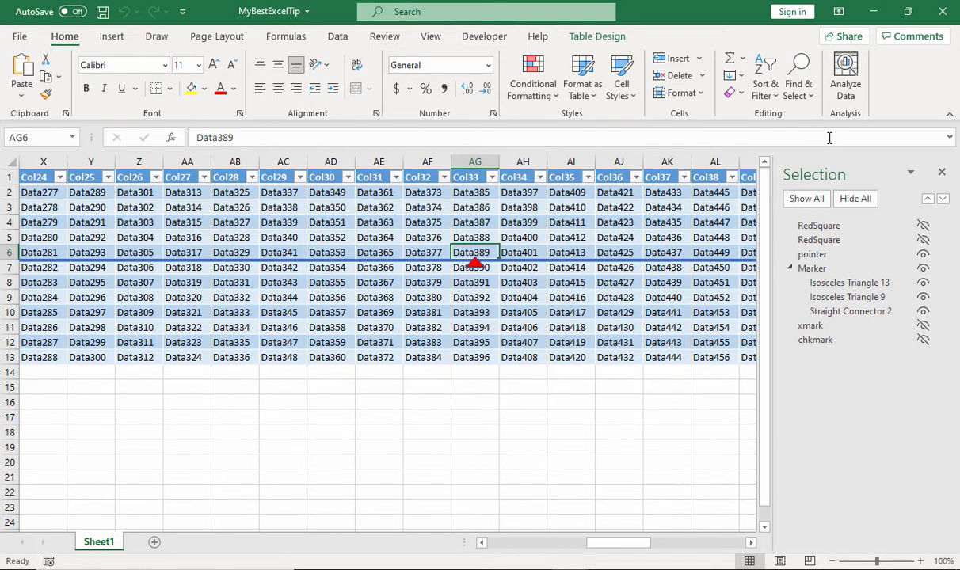
Check the Developer entry among the main tabs in the ribbon customization settings, leaving the settings as they are
right_click(890, 78)
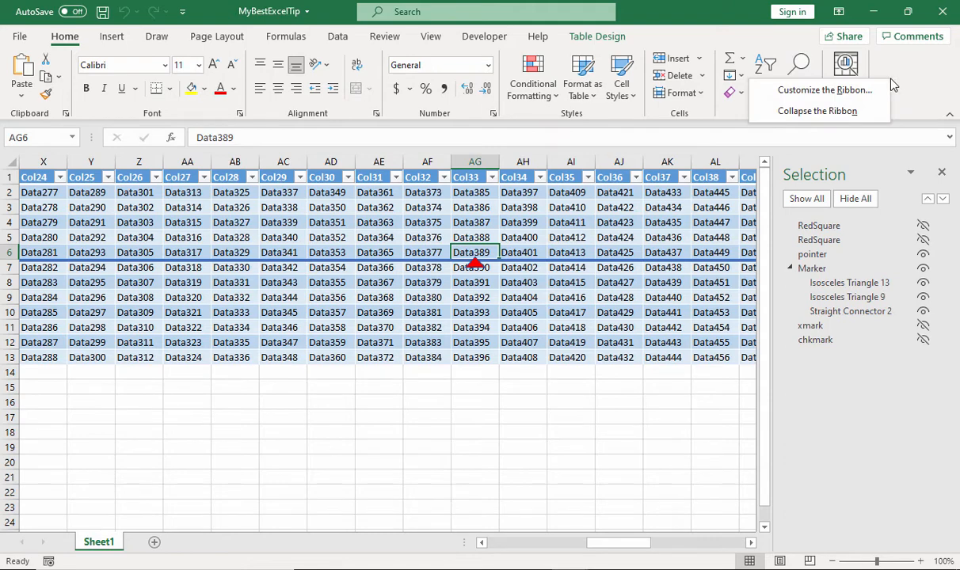
left_click(765, 91)
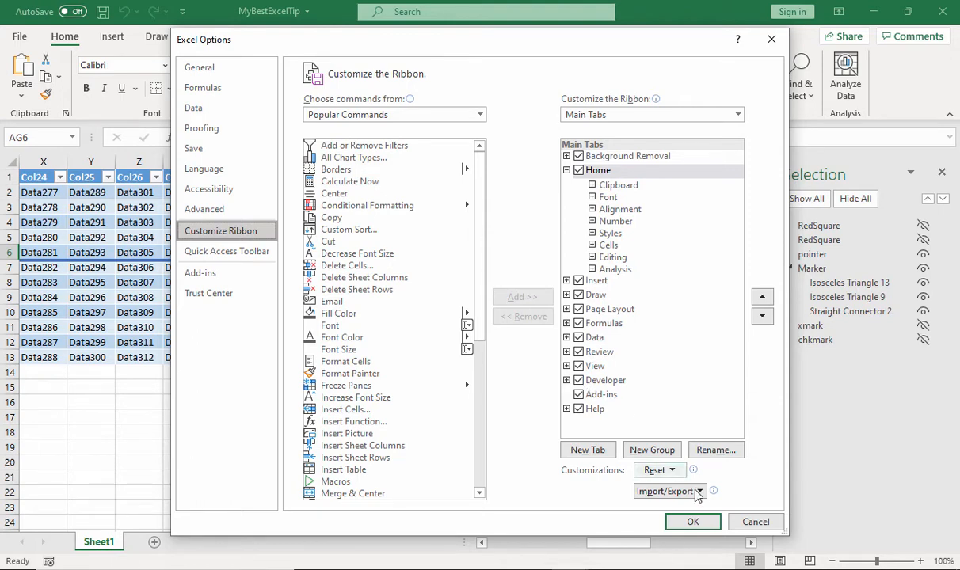
left_click(746, 521)
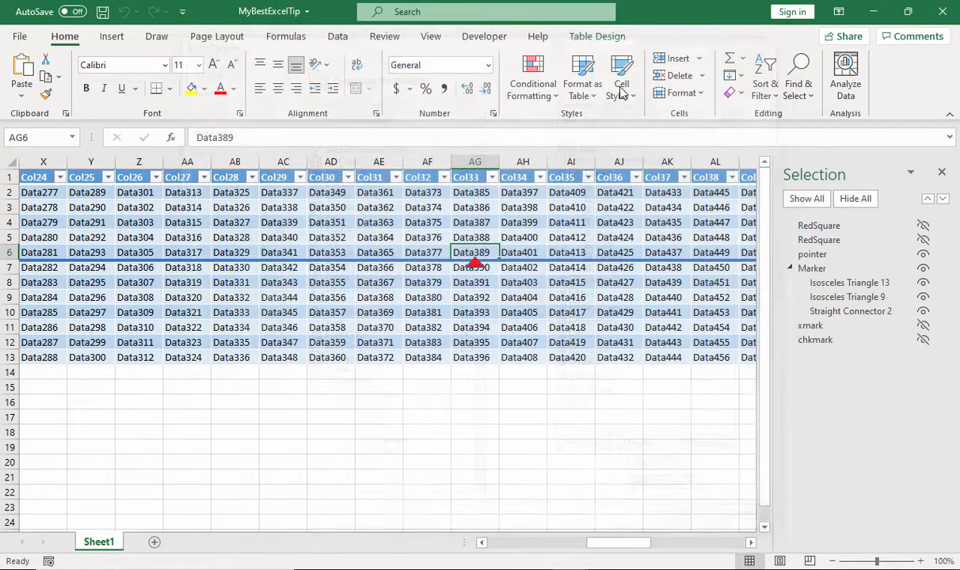
Review the Worksheet_SelectionChange code in Sheet1's module in the Visual Basic editor and close the editor
left_click(482, 36)
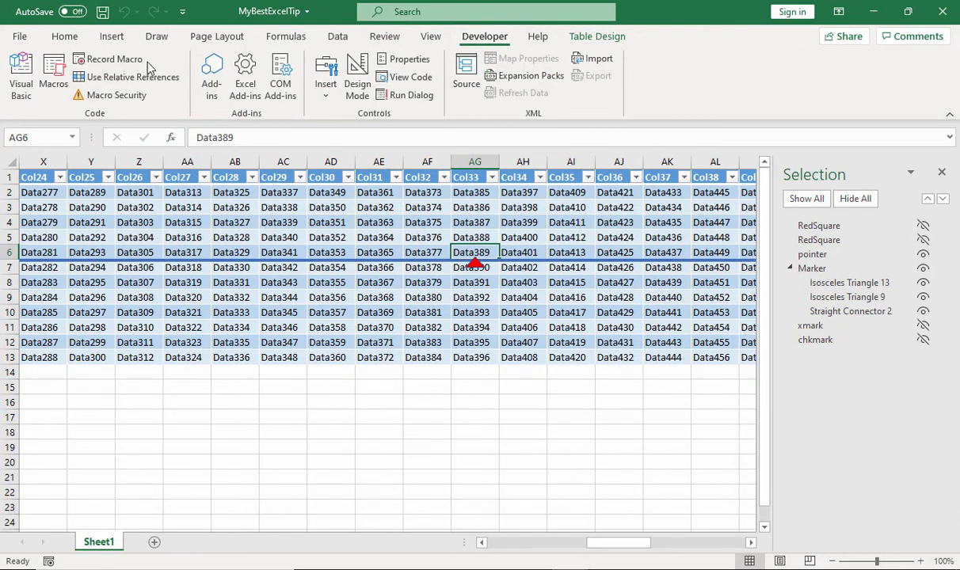
left_click(23, 79)
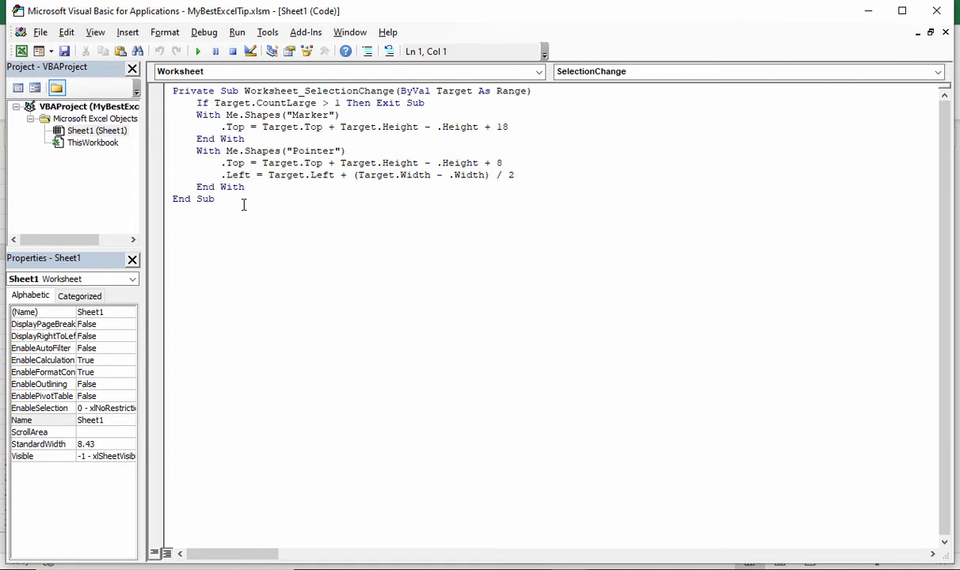
left_click_drag(243, 205, 143, 89)
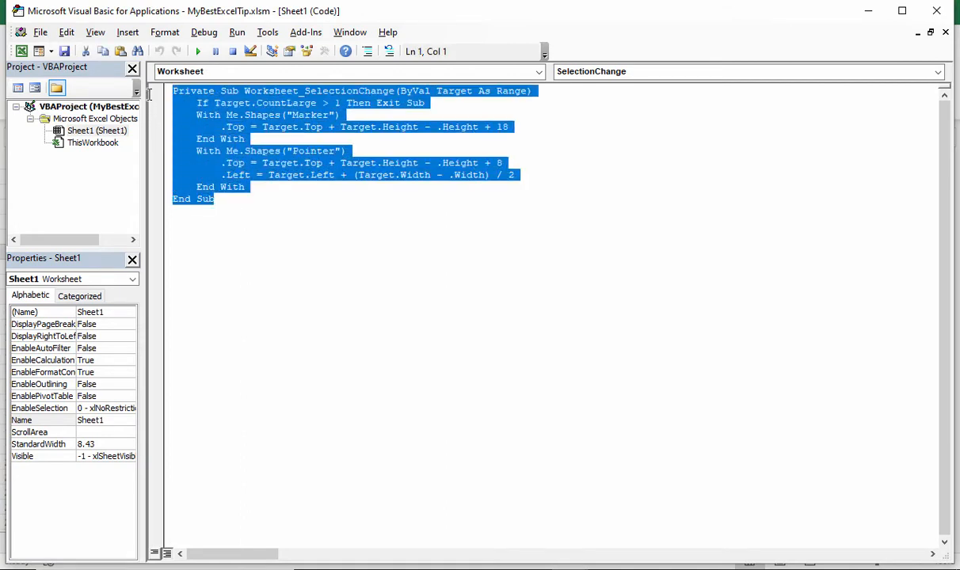
left_click(243, 180)
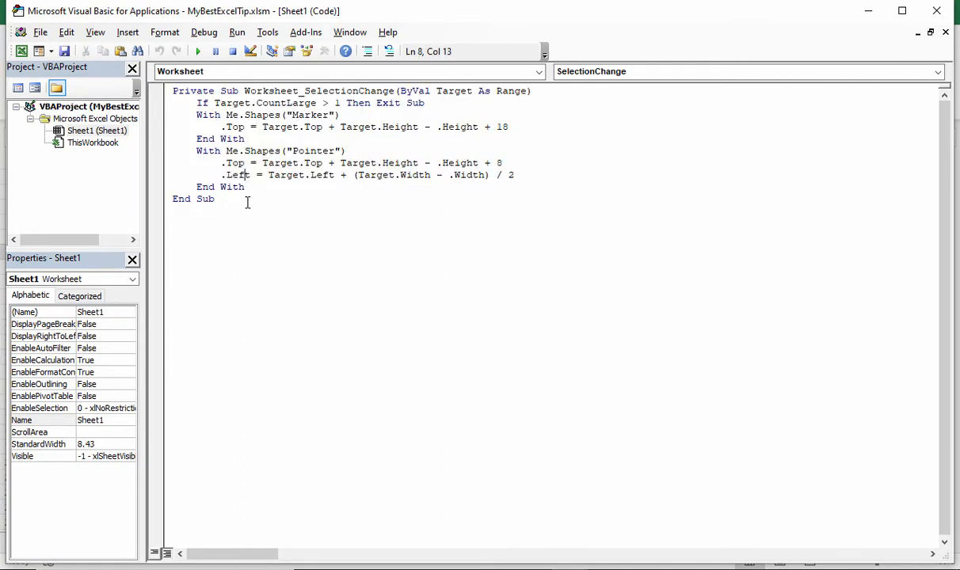
left_click(247, 203)
left_click(78, 133)
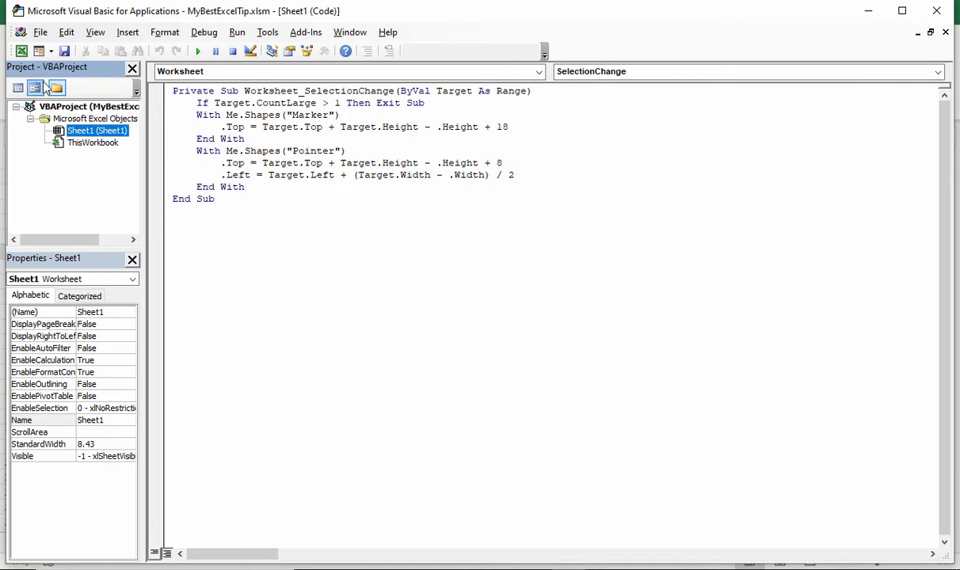
left_click(937, 11)
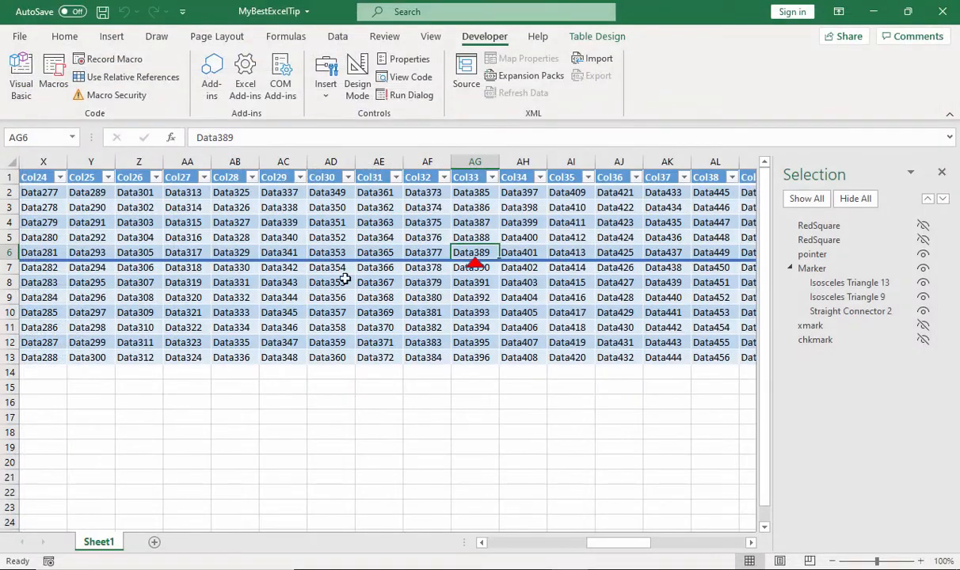
Test how the markers follow the selection by selecting cells AB9, AG7, AD10, AB7, AD10, AF5 and AB8 in turn
left_click(235, 298)
left_click(455, 270)
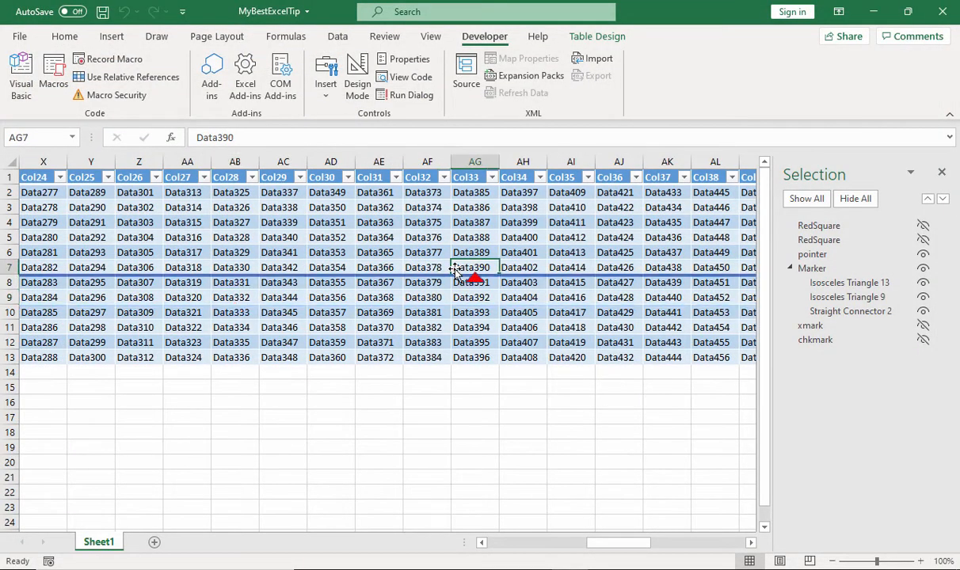
left_click(334, 316)
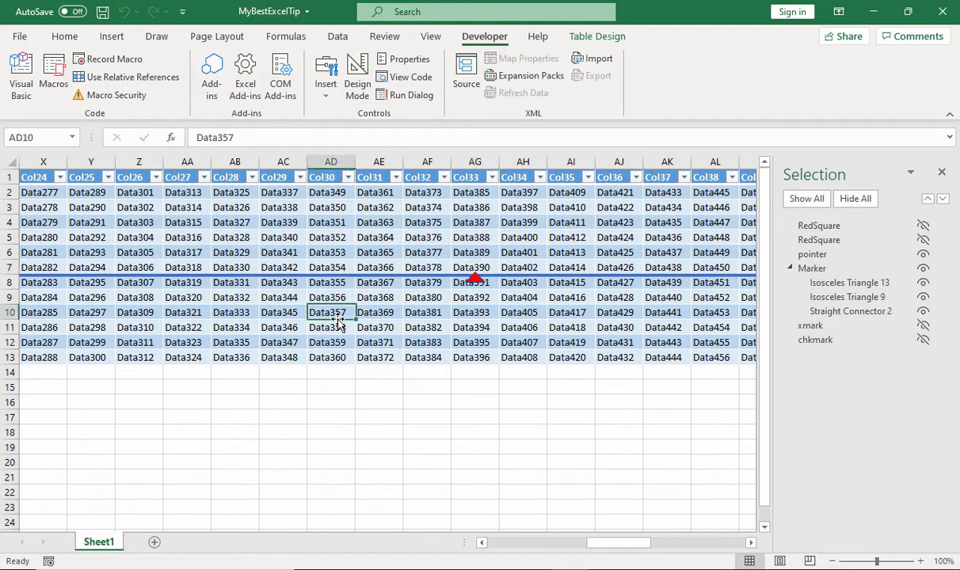
left_click(223, 264)
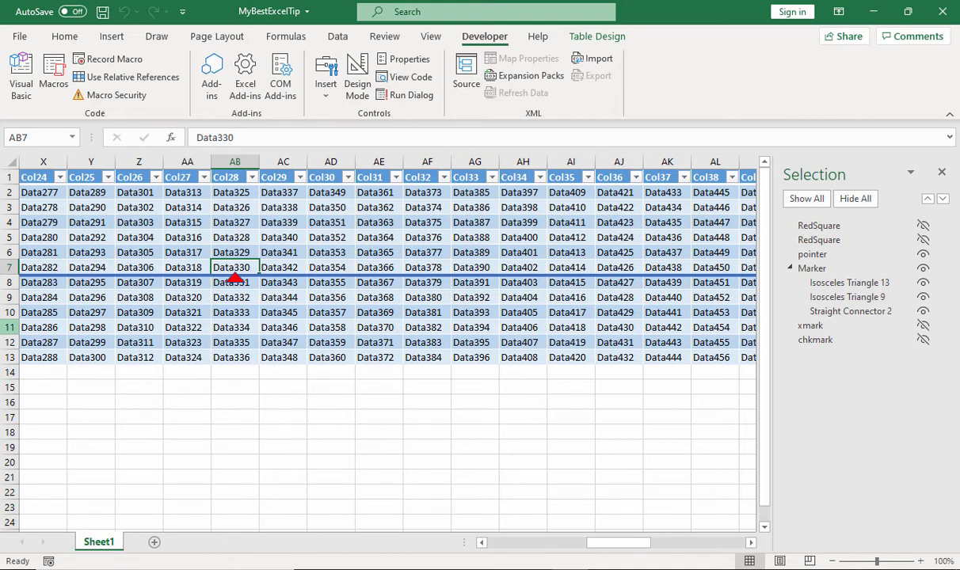
left_click(328, 315)
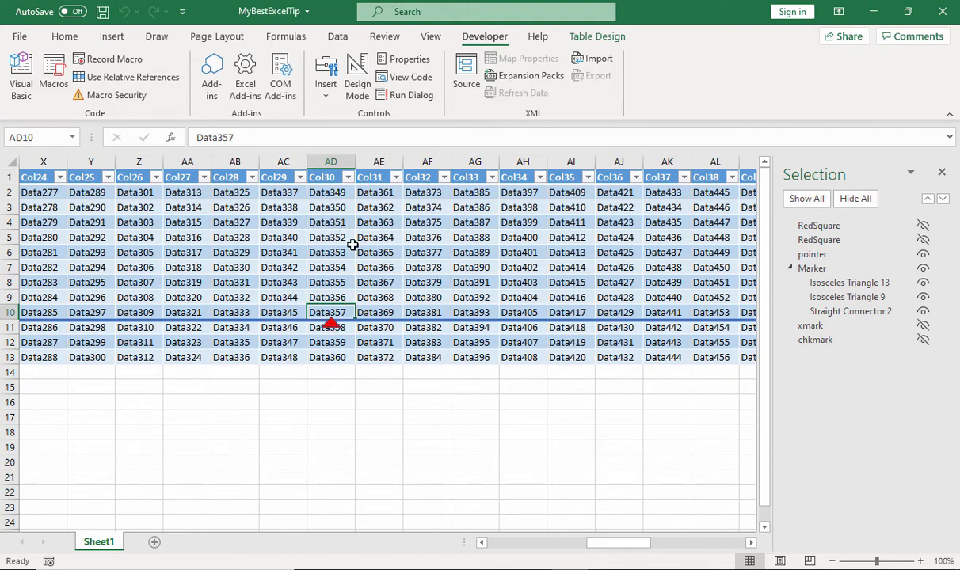
left_click(426, 236)
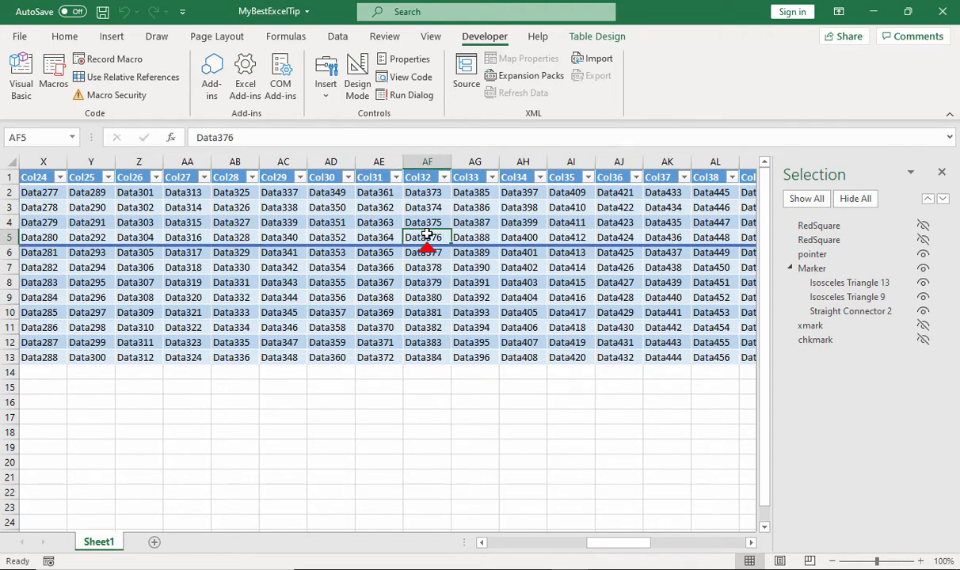
left_click(255, 278)
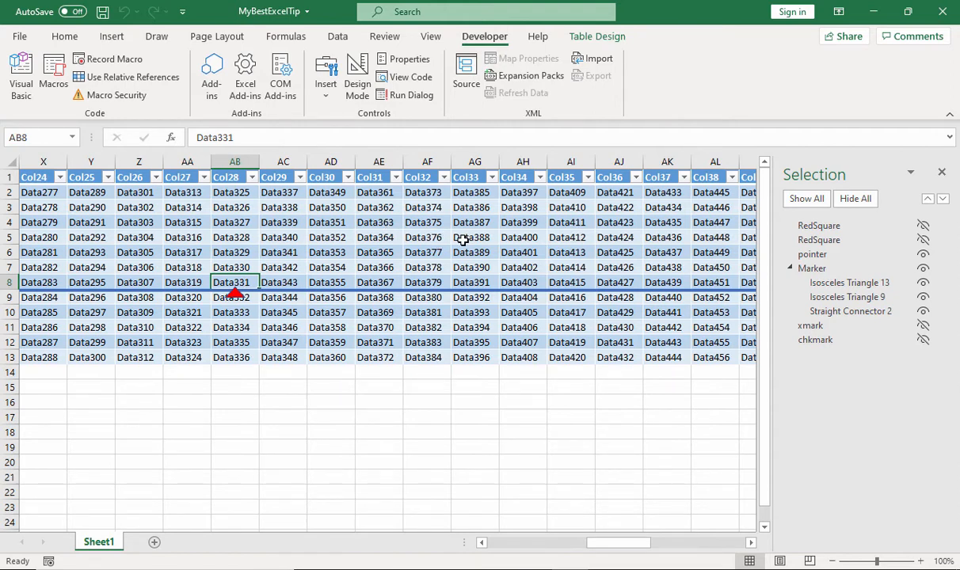
Make the hidden xmark and chkmark shapes visible in the first columns of the sheet
left_click(814, 328)
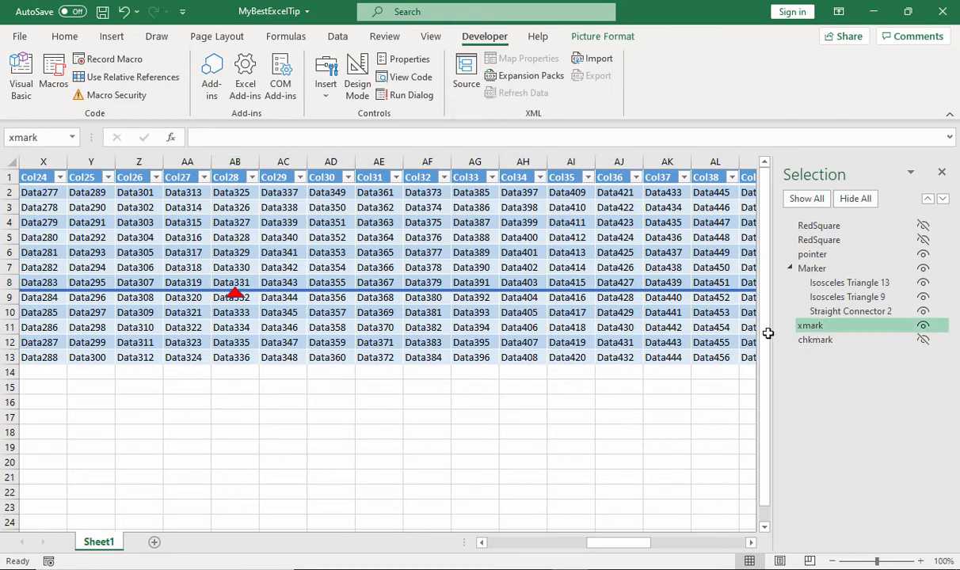
scroll(676, 407, "down", 1)
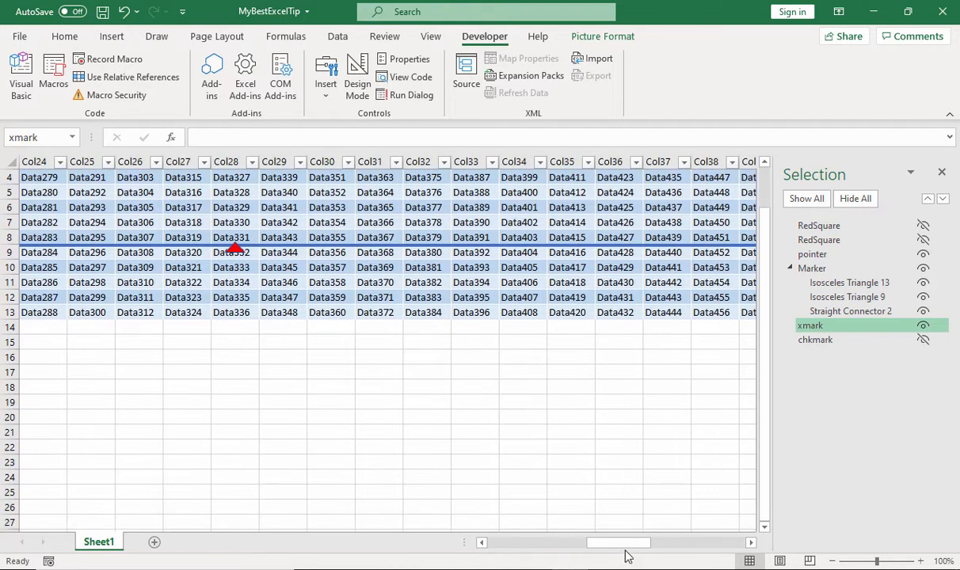
left_click_drag(622, 545, 532, 561)
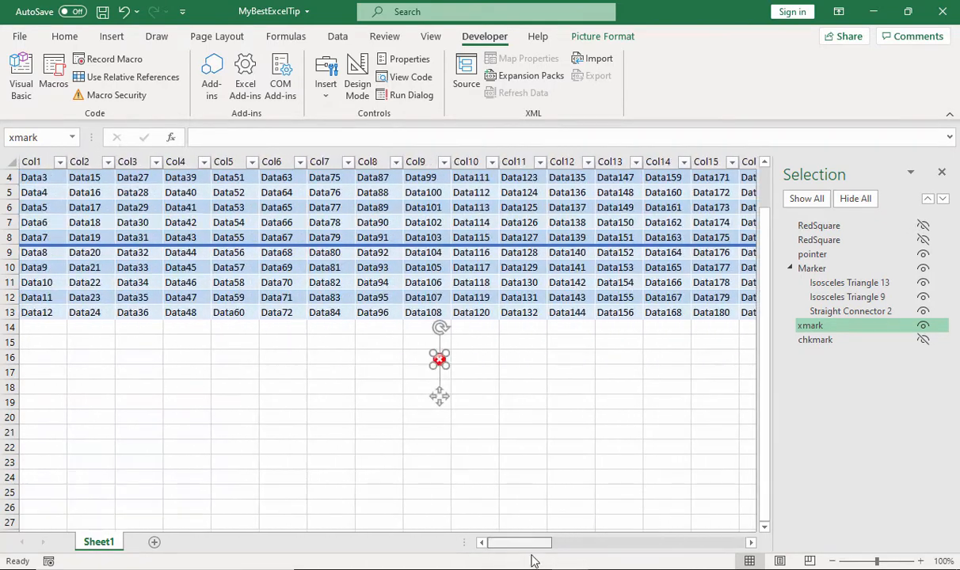
left_click(814, 340)
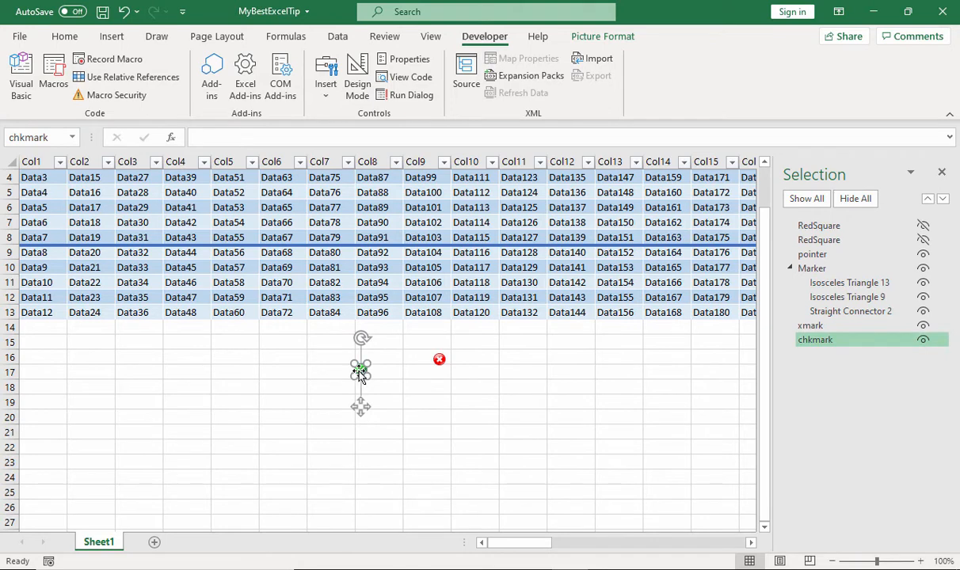
Move the chkmark shape onto cell J11 and the xmark shape onto cell L11
left_click_drag(359, 377, 477, 279)
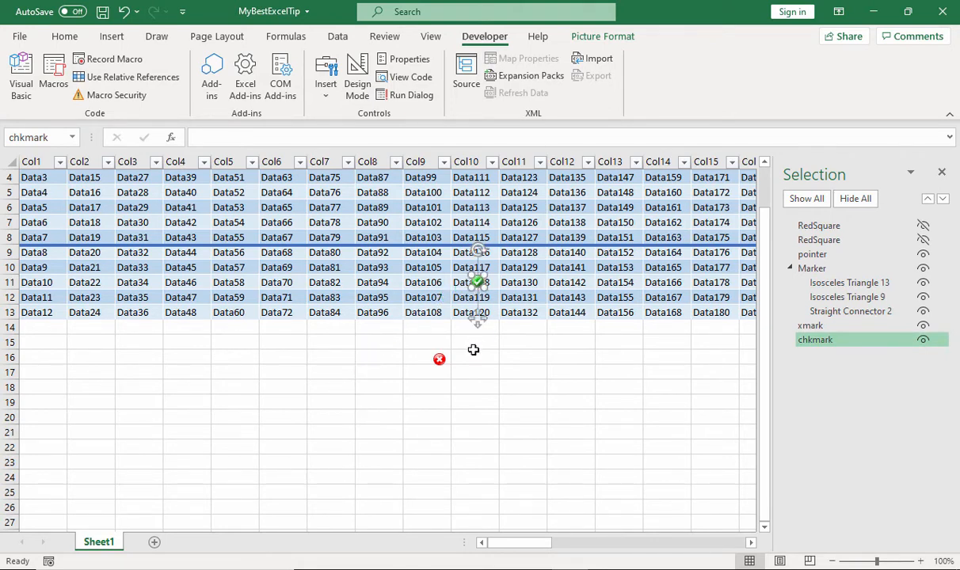
left_click(515, 282)
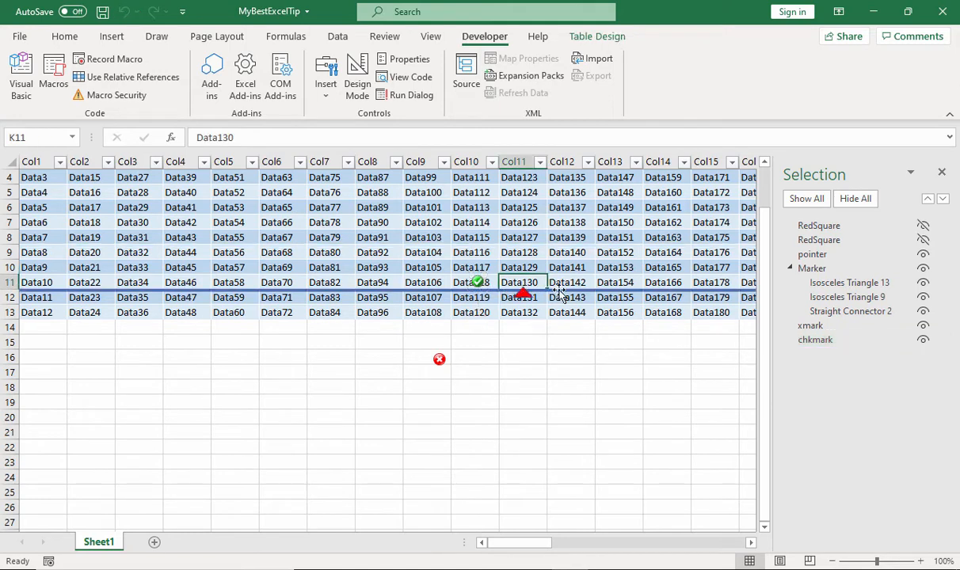
mouse_move(440, 359)
left_mouse_down()
mouse_move(538, 311)
mouse_move(553, 279)
mouse_move(574, 282)
left_mouse_up()
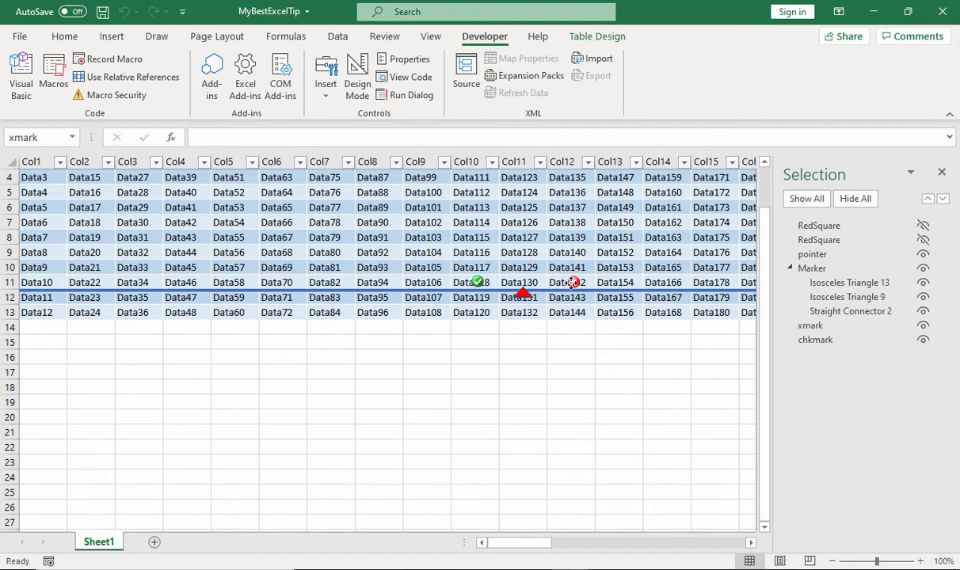
left_click(597, 370)
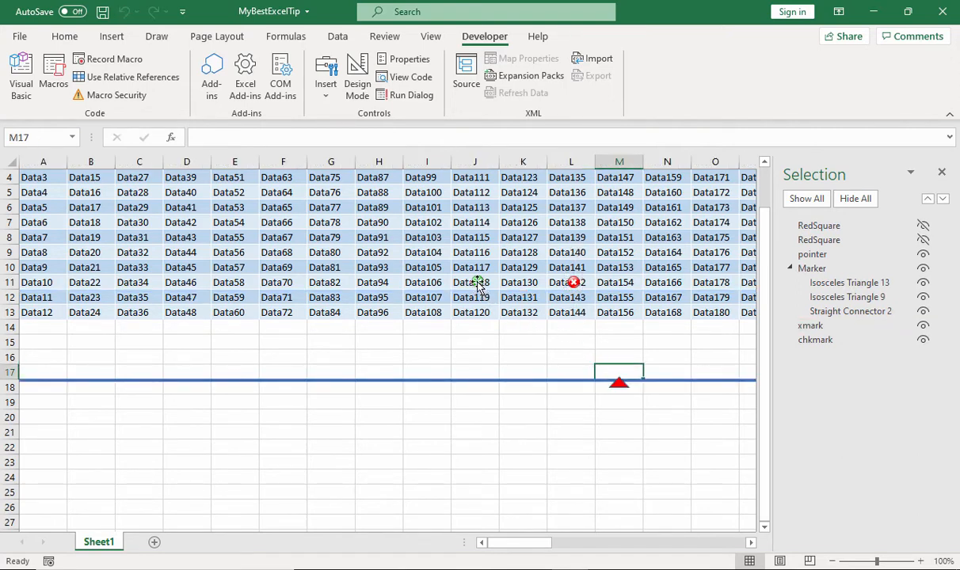
Duplicate the chkmark shape from cell J11 and place the copy on cell H11
left_click_drag(479, 287, 314, 283)
left_click(331, 312)
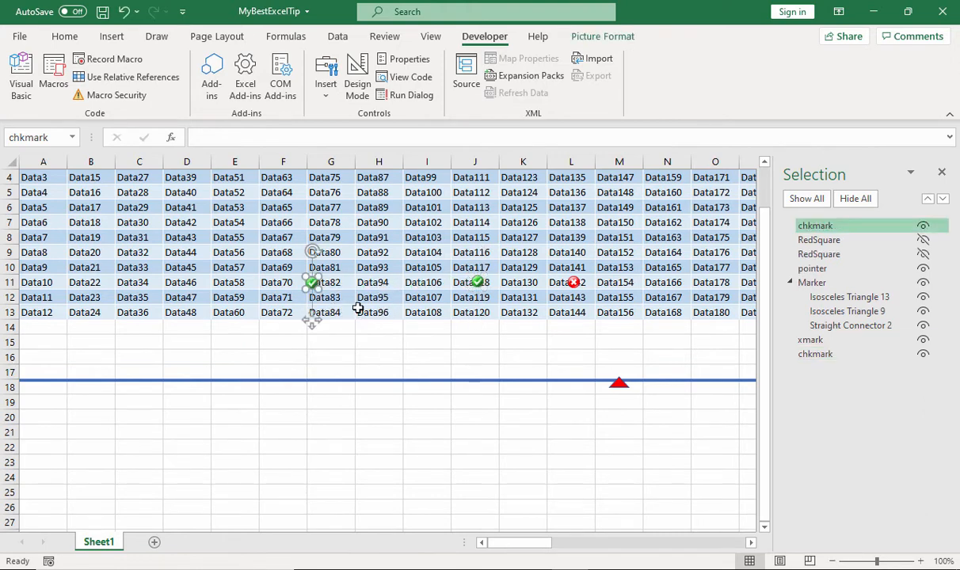
left_click_drag(314, 287, 380, 283)
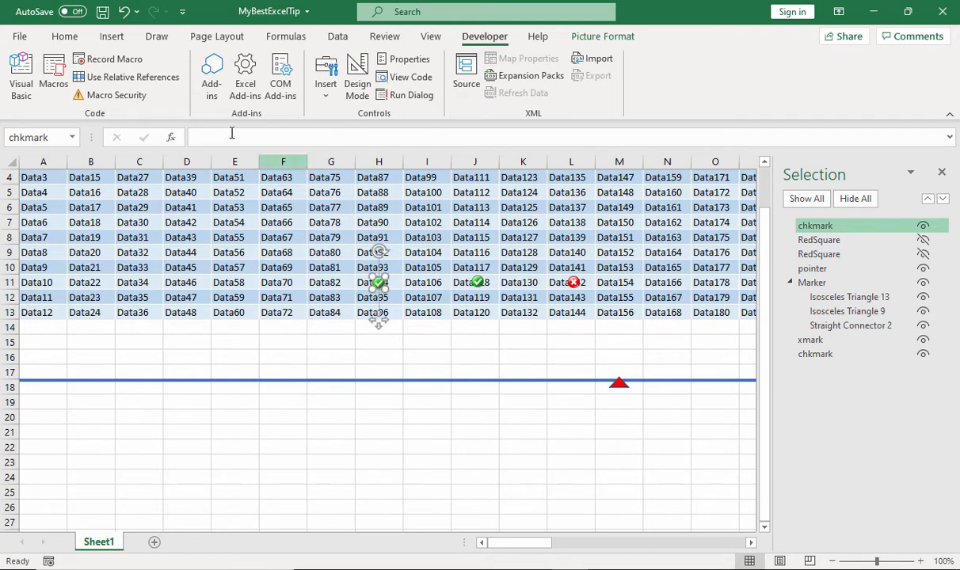
left_click(111, 36)
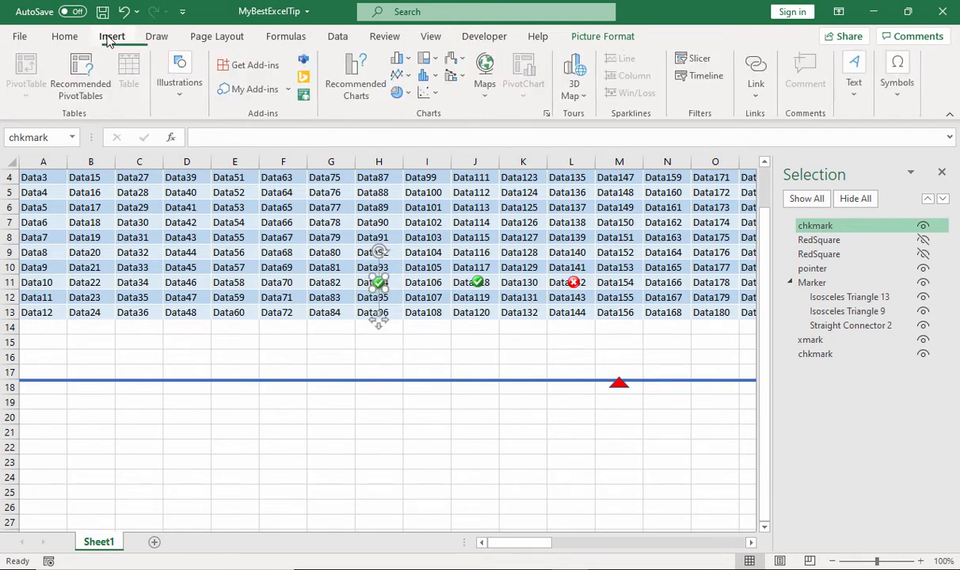
left_click(180, 83)
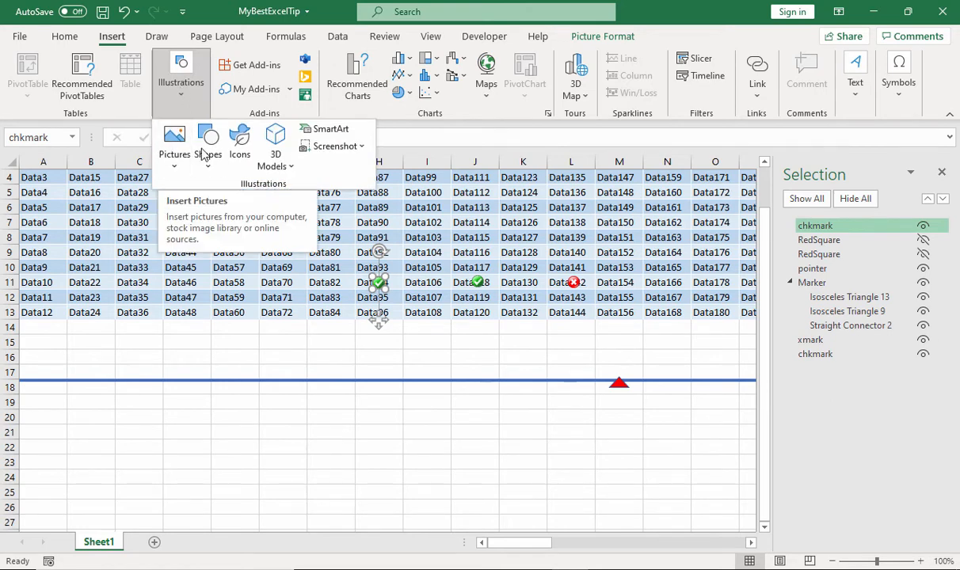
left_click(490, 341)
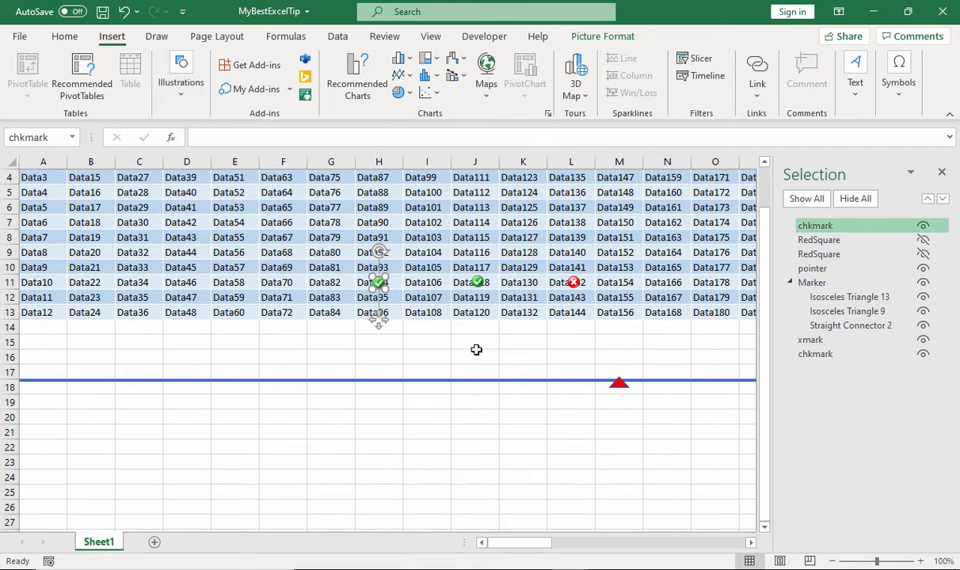
Select cell J15 and move the chkmark shape on cell J11 up to cell J8
left_click(475, 342)
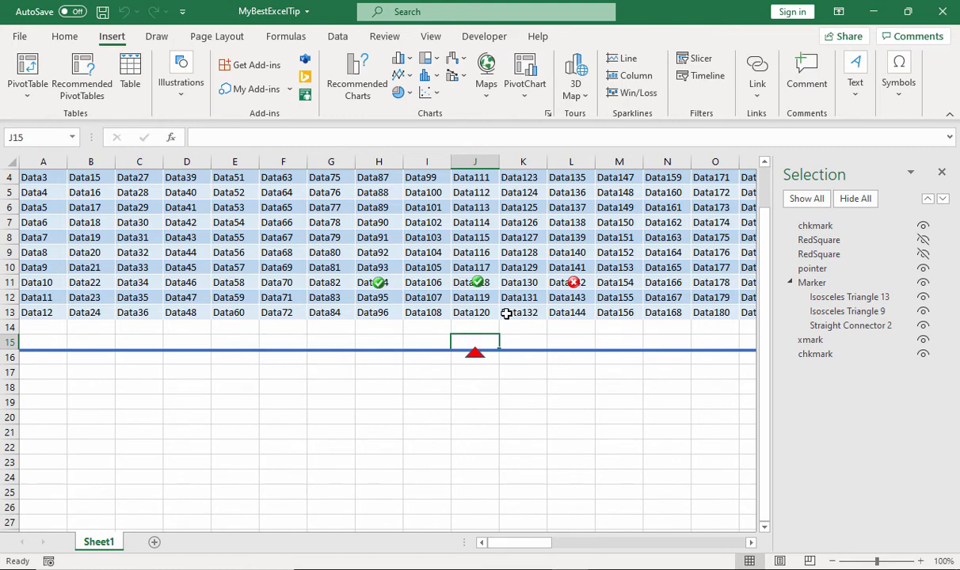
left_click_drag(476, 283, 475, 237)
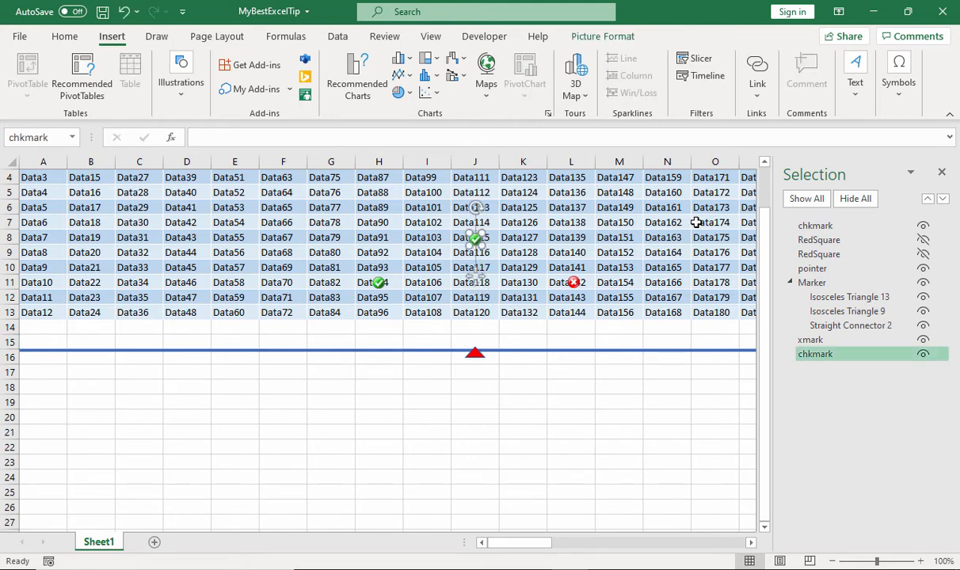
Hide all shapes on the sheet, testing the switch between showing and hiding all, and select cell K24
left_click(849, 201)
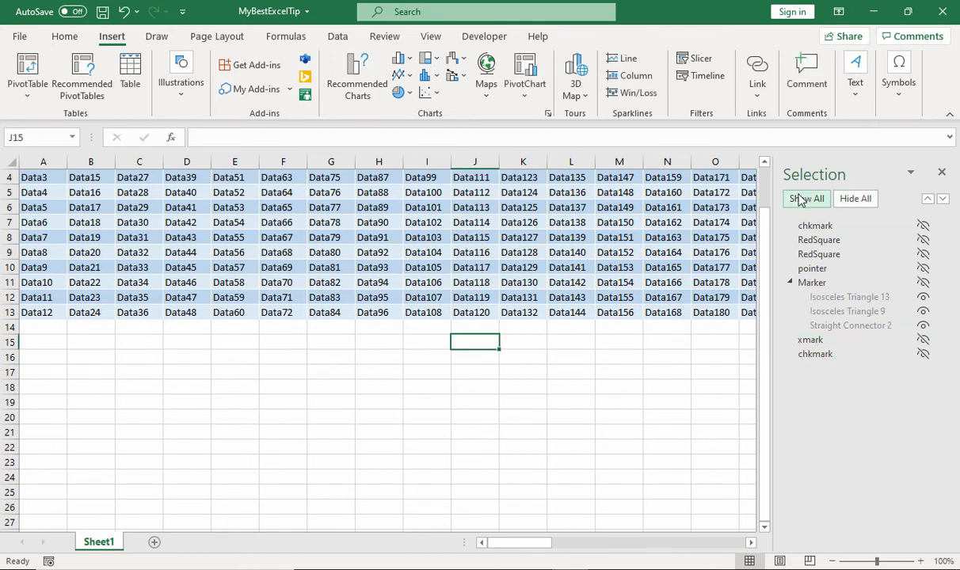
left_click(806, 199)
left_click(855, 199)
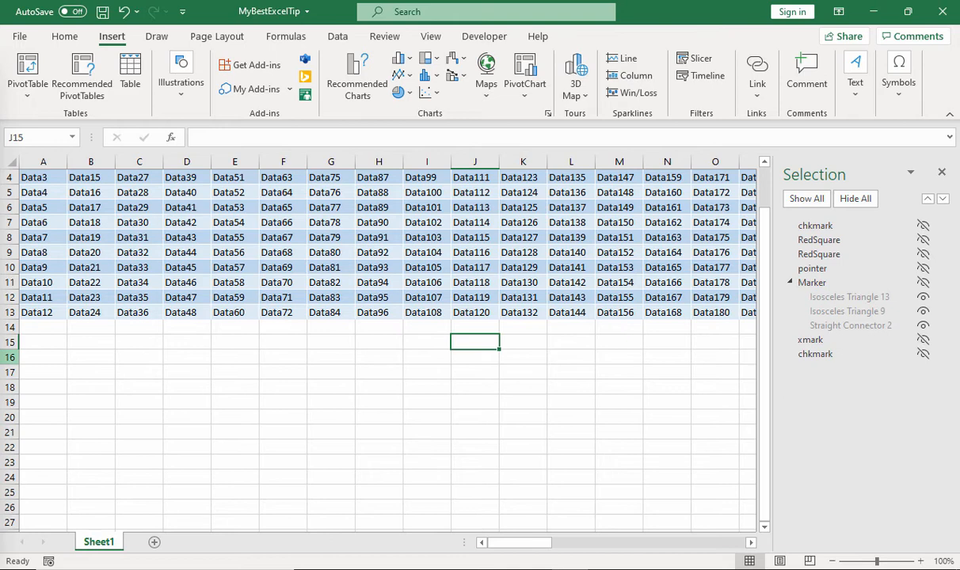
left_click(529, 477)
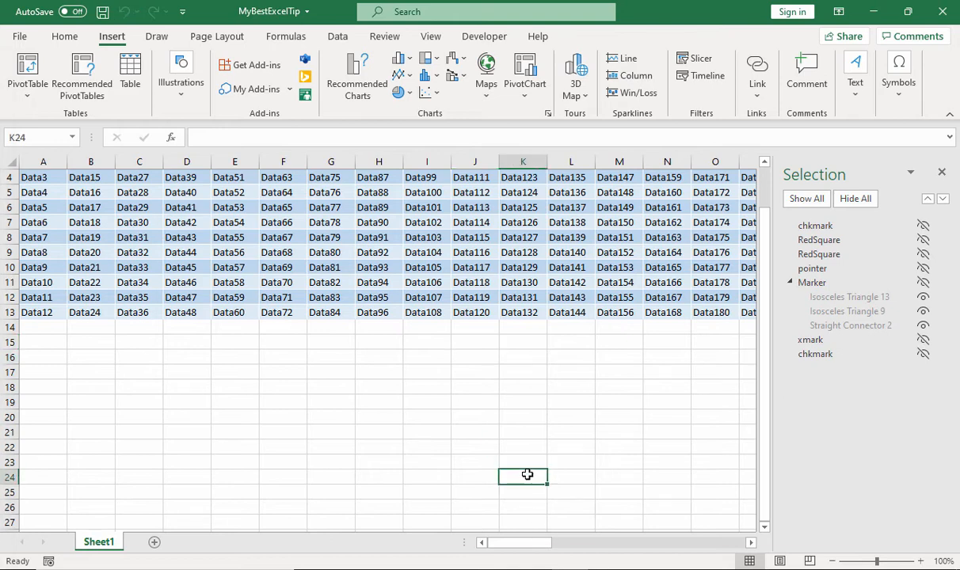
Switch from the workbook to another open window
key("alt+Tab")
key("alt+Tab")
key("alt+Tab")
key("alt+Tab")
key("alt+Tab")
key("alt+Tab")
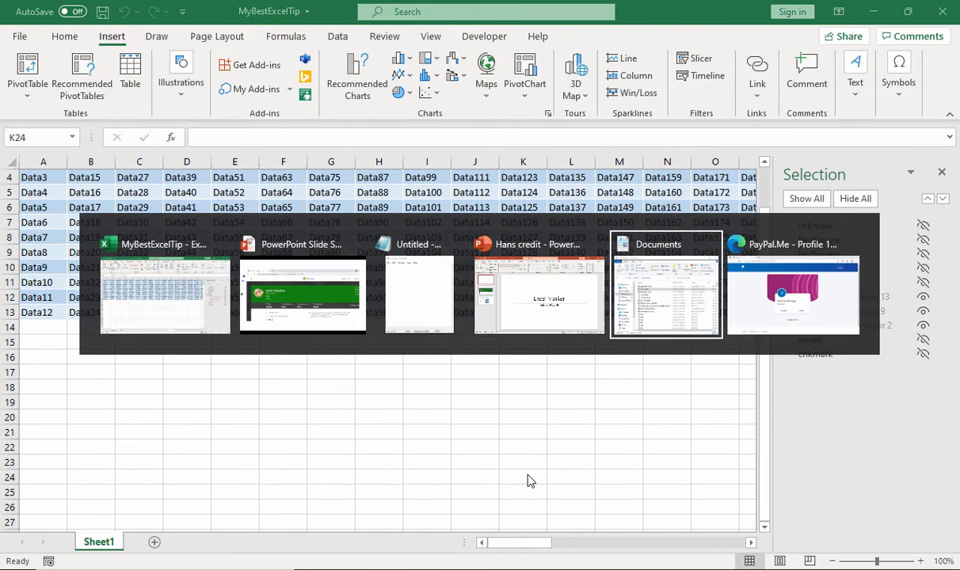